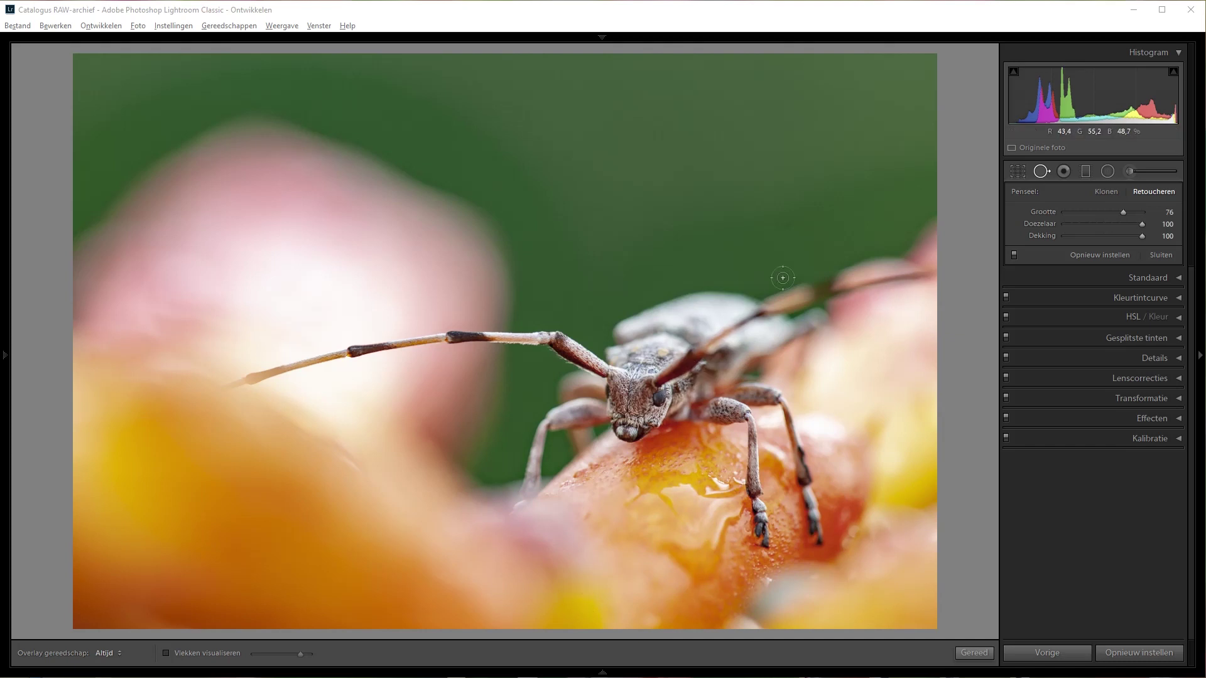
# Close Spot Removal on the beetle photo and enter Crop & Straighten
pyautogui.click(1041, 171)
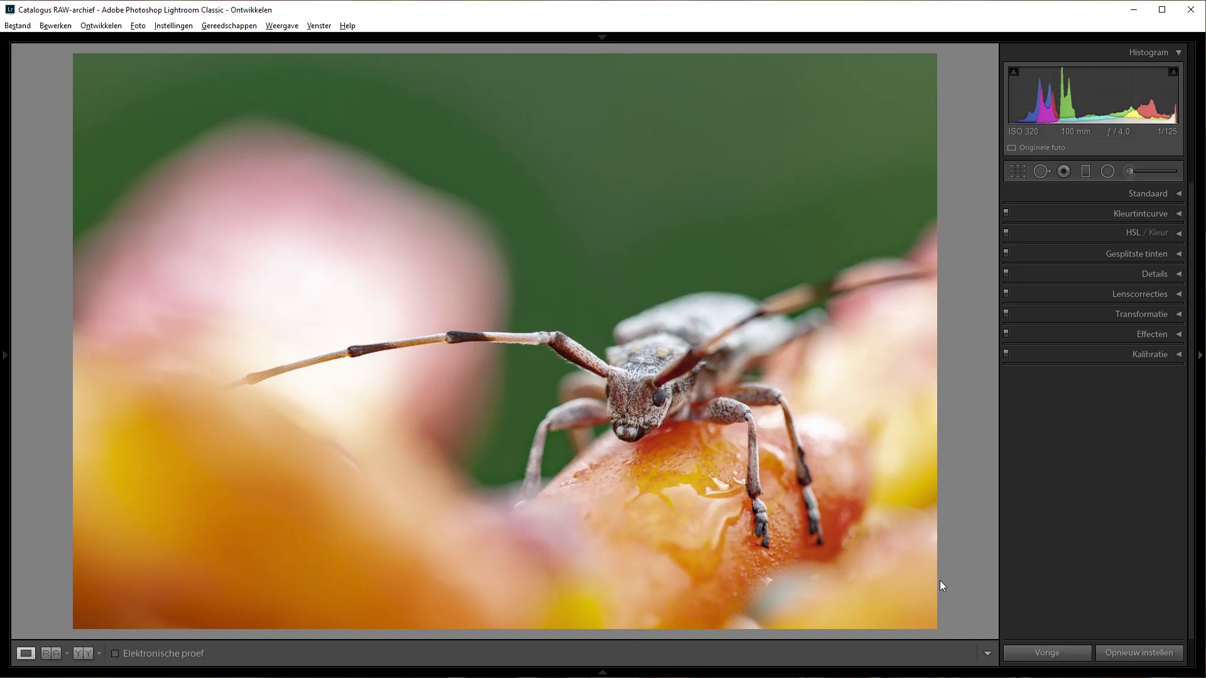
pyautogui.press('r')
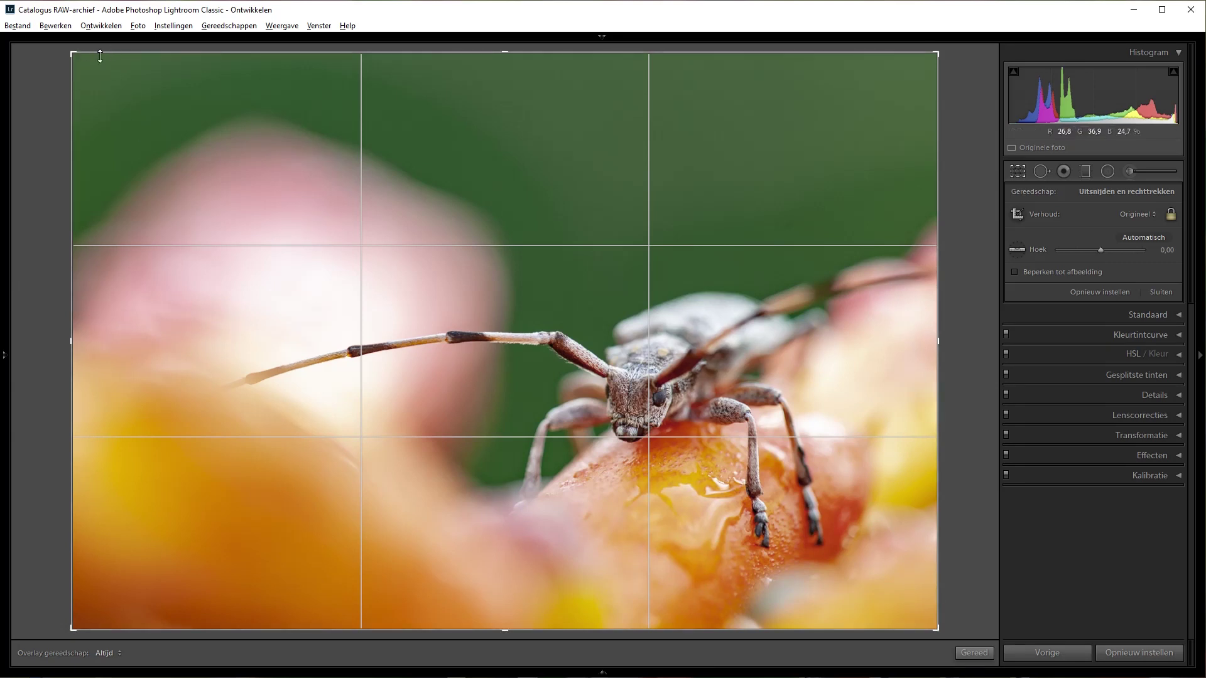
# Crop tightly around the beetle with the aspect ratio set to Original, and apply
pyautogui.moveTo(74, 54); pyautogui.dragTo(166, 162)
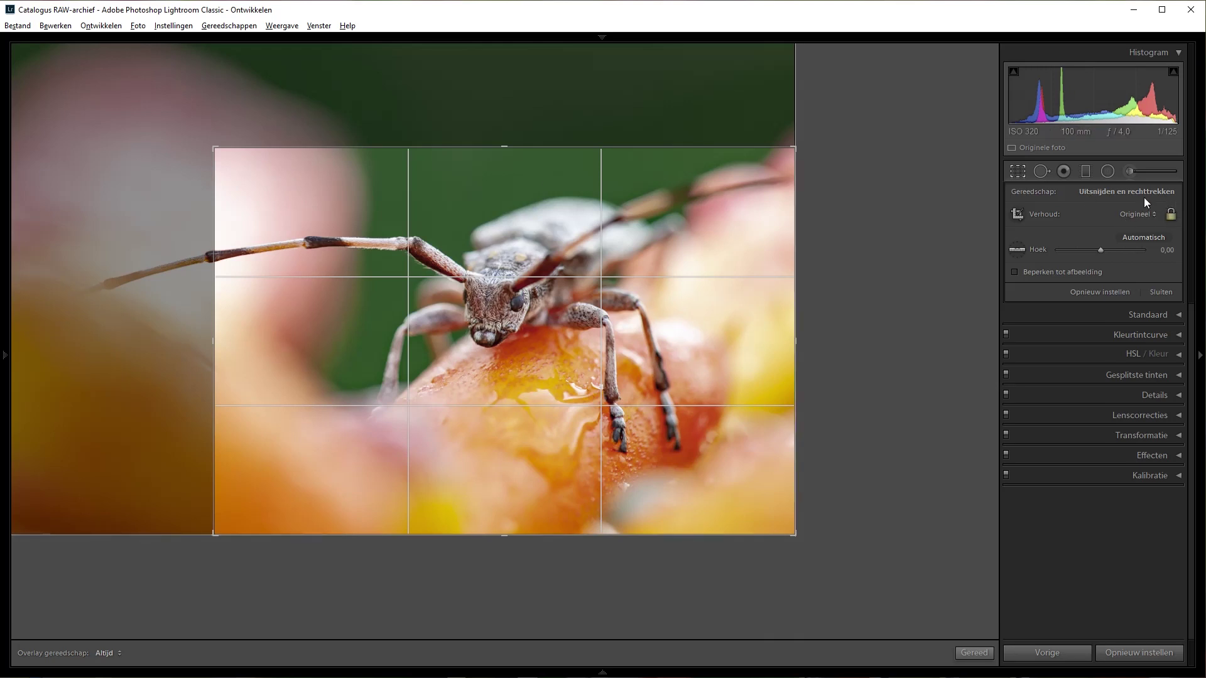
pyautogui.click(1171, 214)
pyautogui.moveTo(215, 149); pyautogui.dragTo(228, 148)
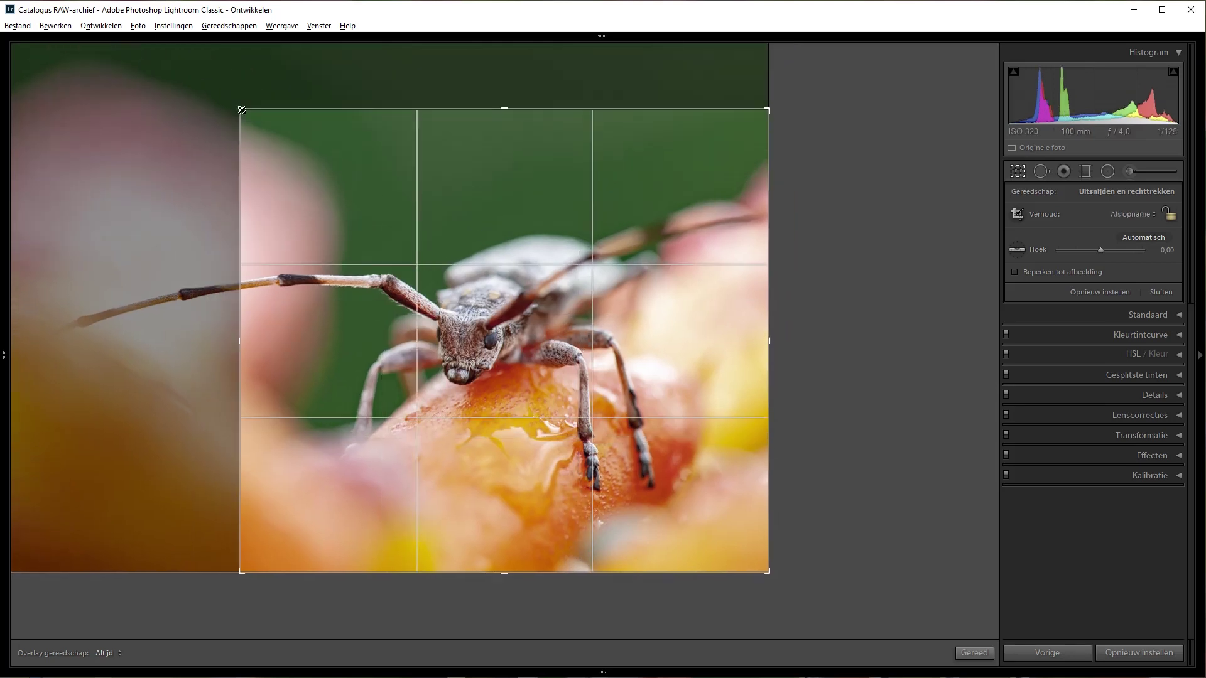
pyautogui.click(1143, 216)
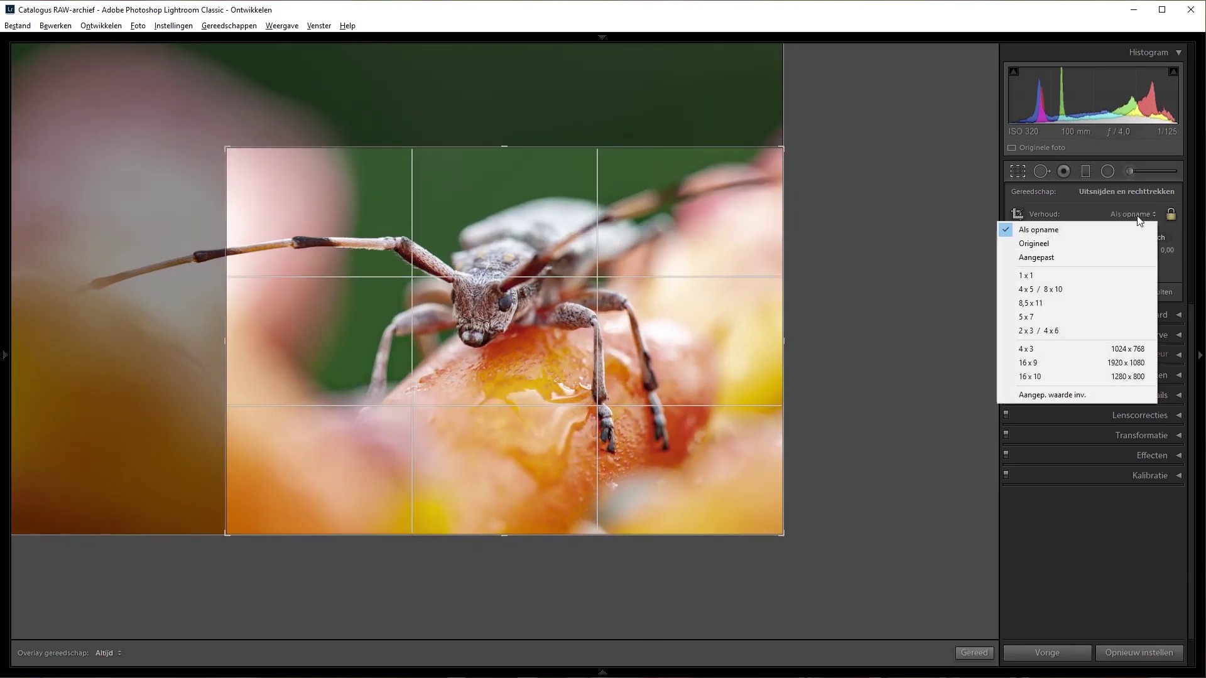
pyautogui.click(1035, 331)
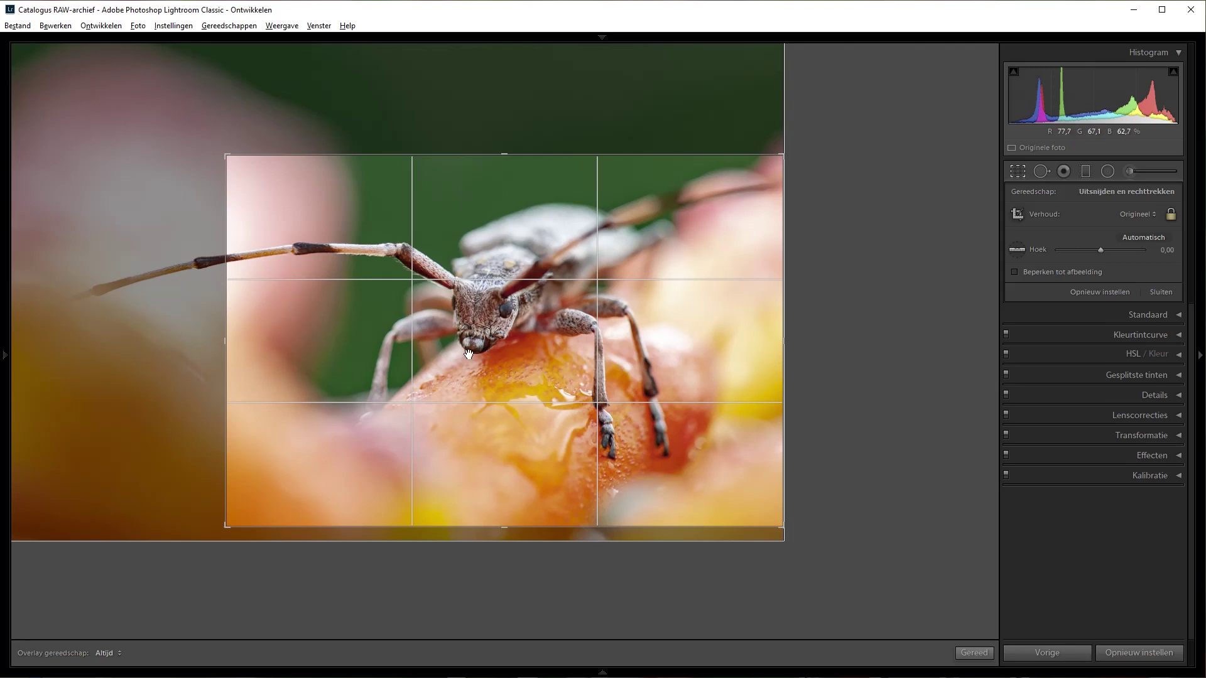
pyautogui.press('Return')
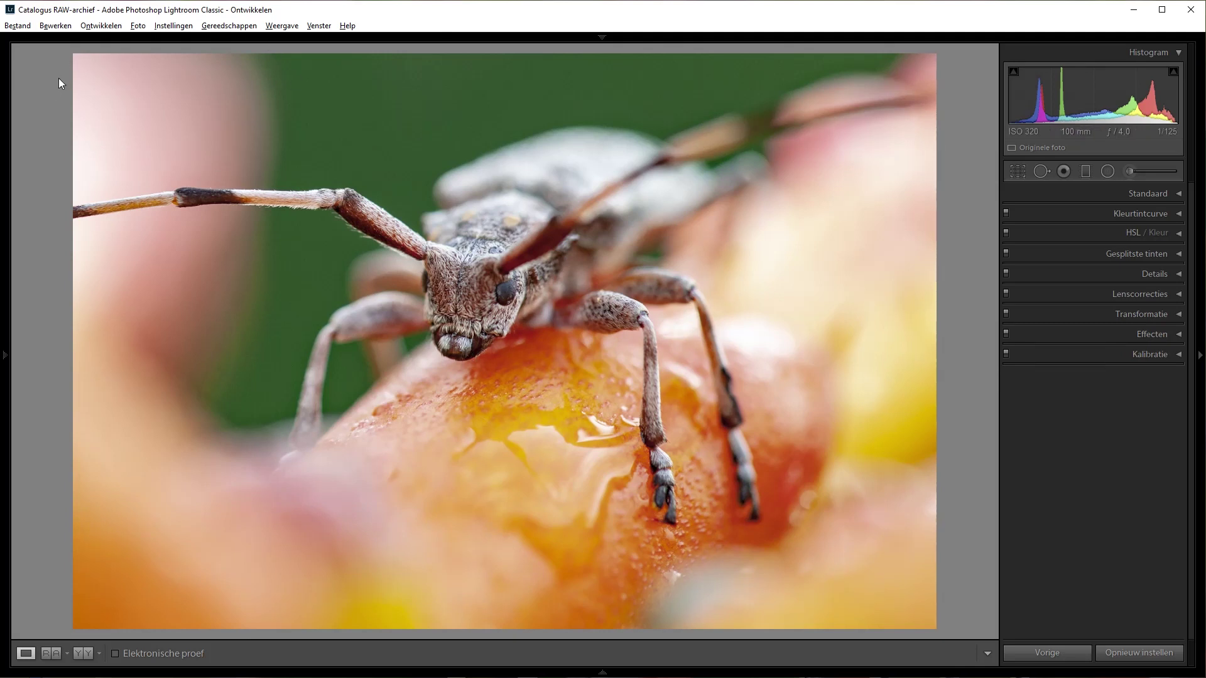
# Readjust the top-left crop corner to frame the beetle's head tightly, and commit
pyautogui.press('r')
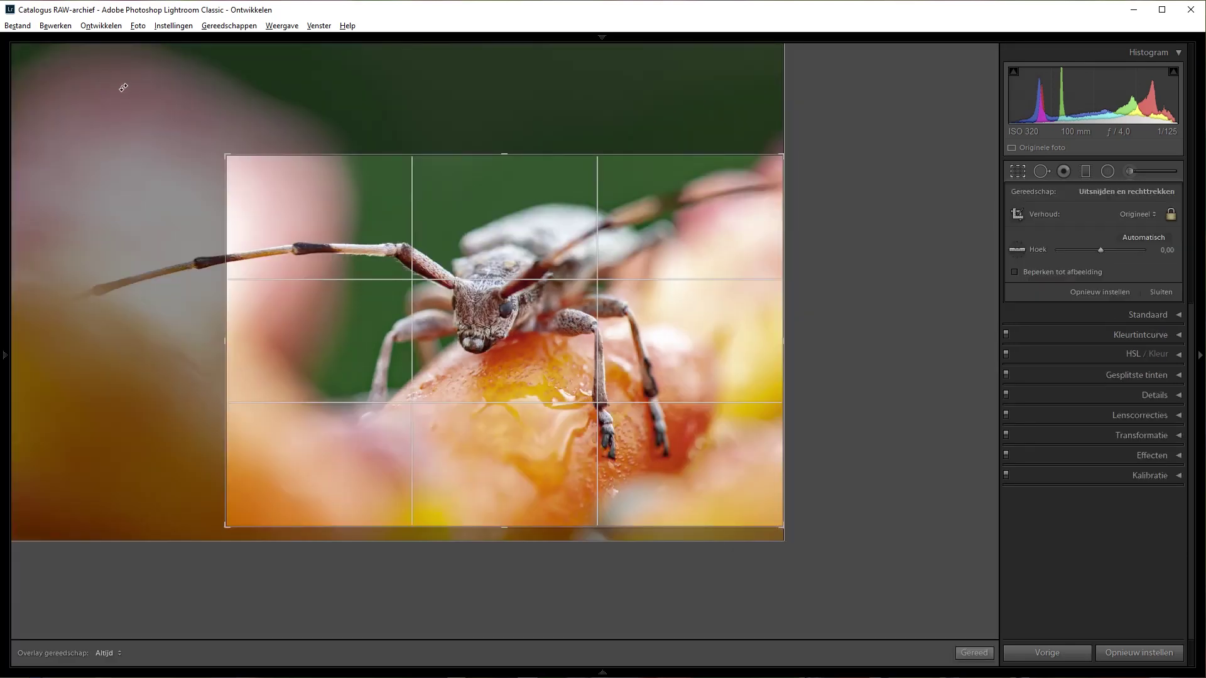
pyautogui.press('Return')
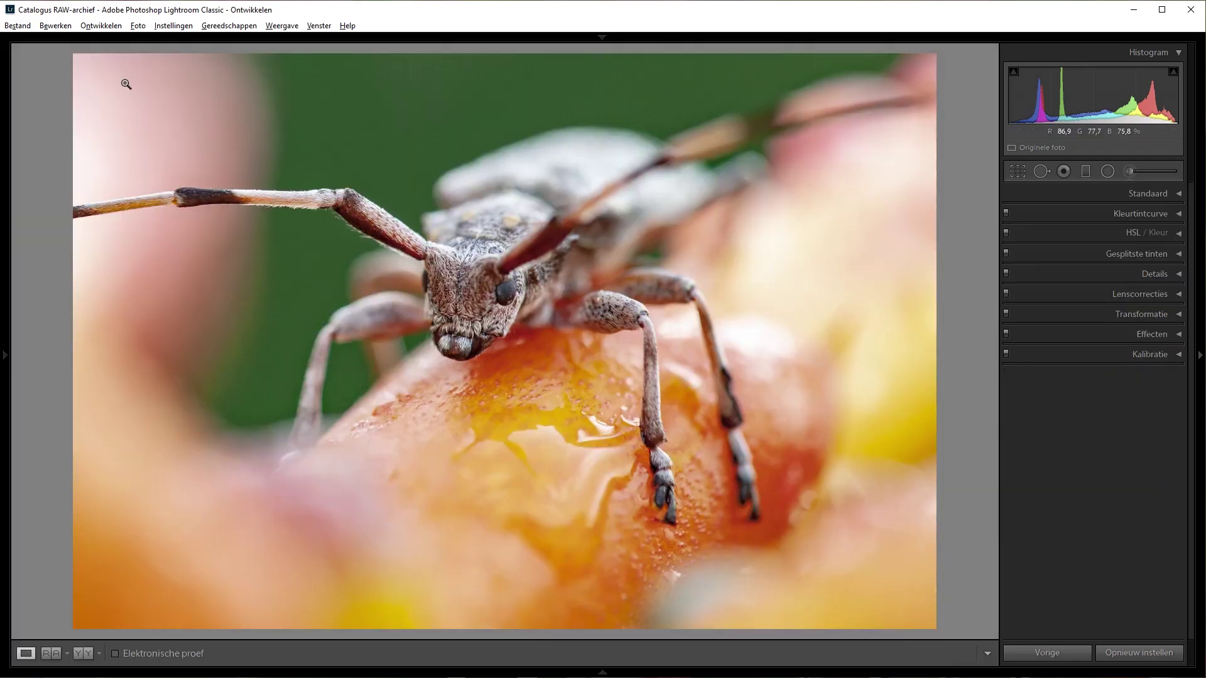
pyautogui.press('r')
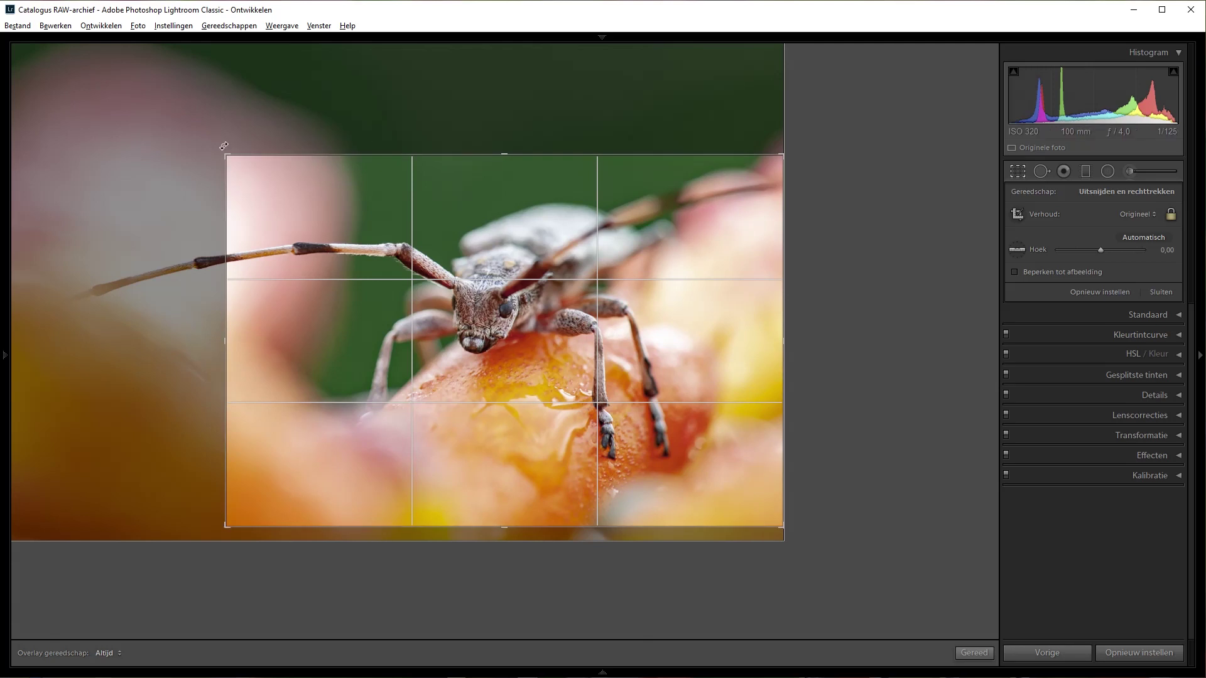
pyautogui.moveTo(226, 155); pyautogui.dragTo(122, 79)
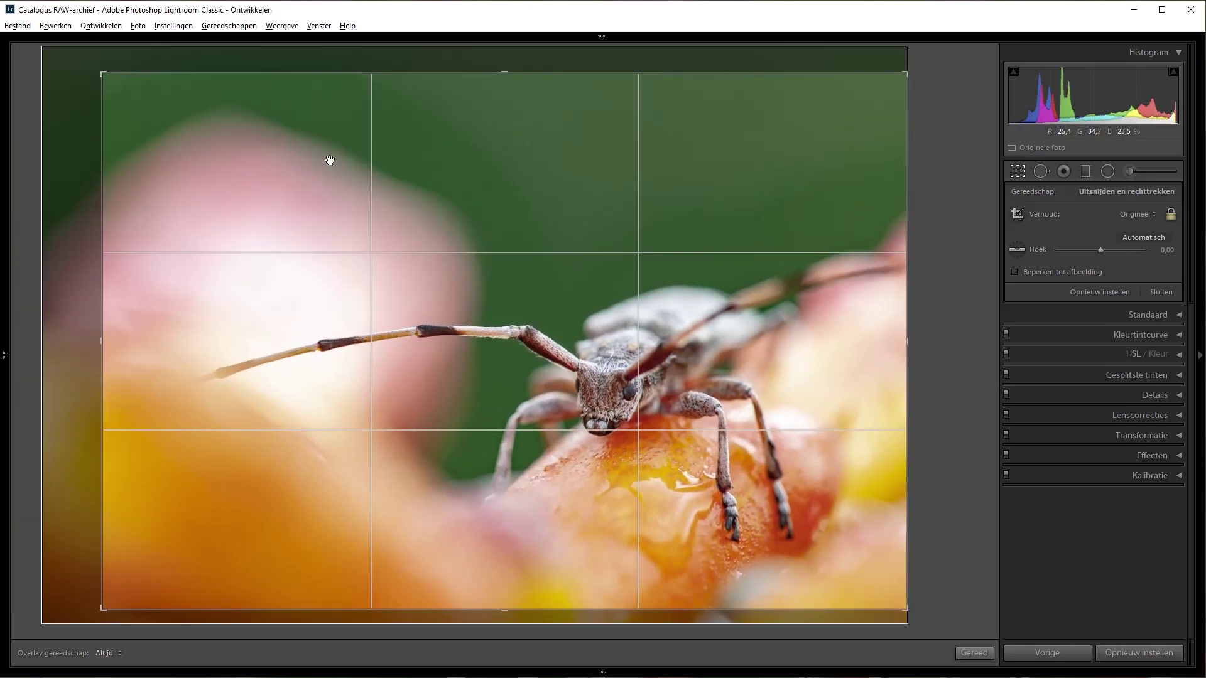
pyautogui.moveTo(104, 74); pyautogui.dragTo(157, 129)
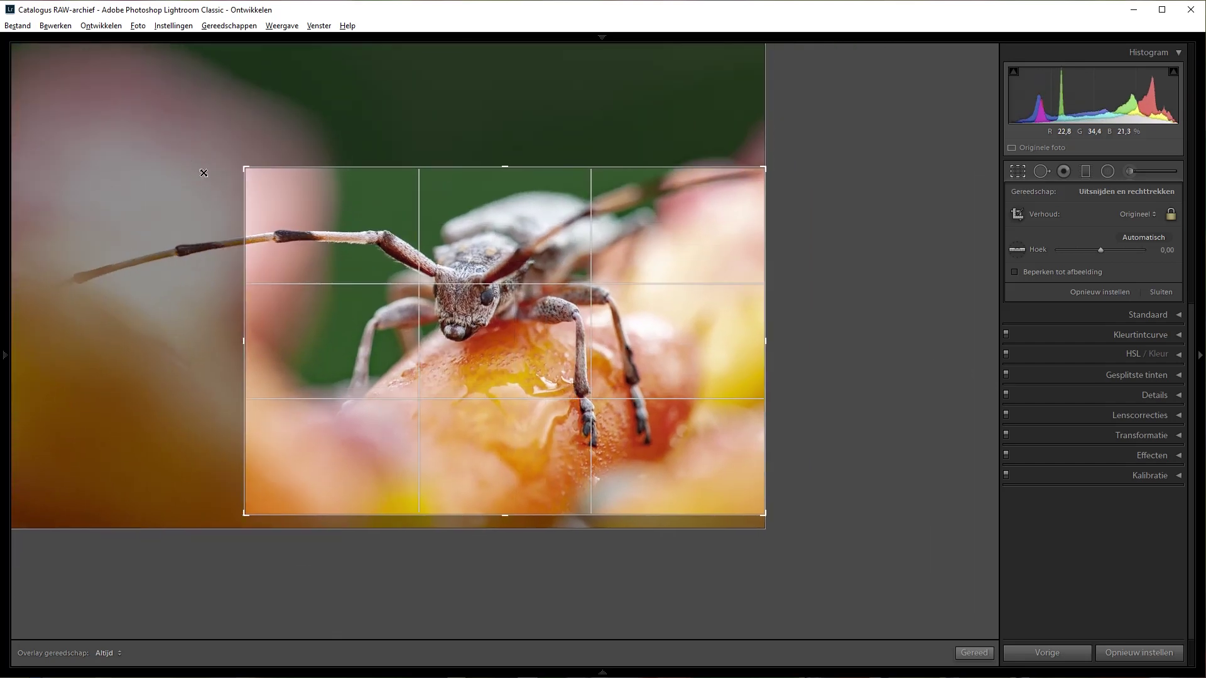
pyautogui.press('Return')
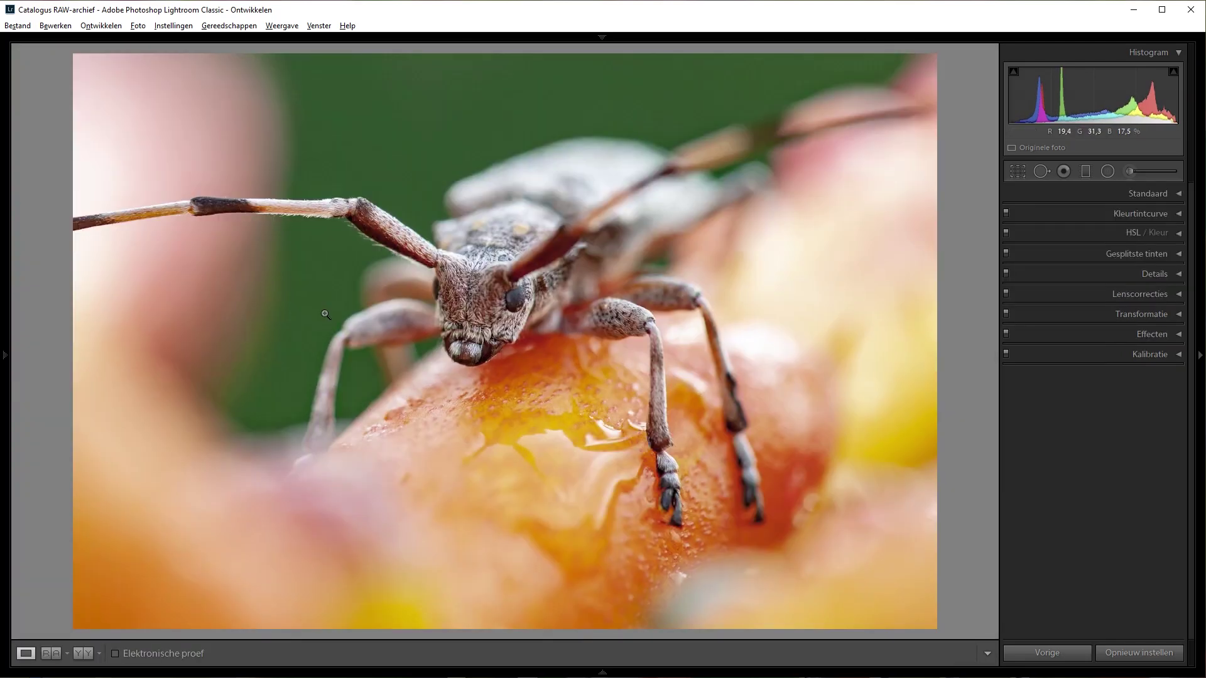
# Reopen the crop and cycle through the composition overlays, ending on rule of thirds
pyautogui.press('r')
pyautogui.moveTo(509, 341); pyautogui.dragTo(506, 353)
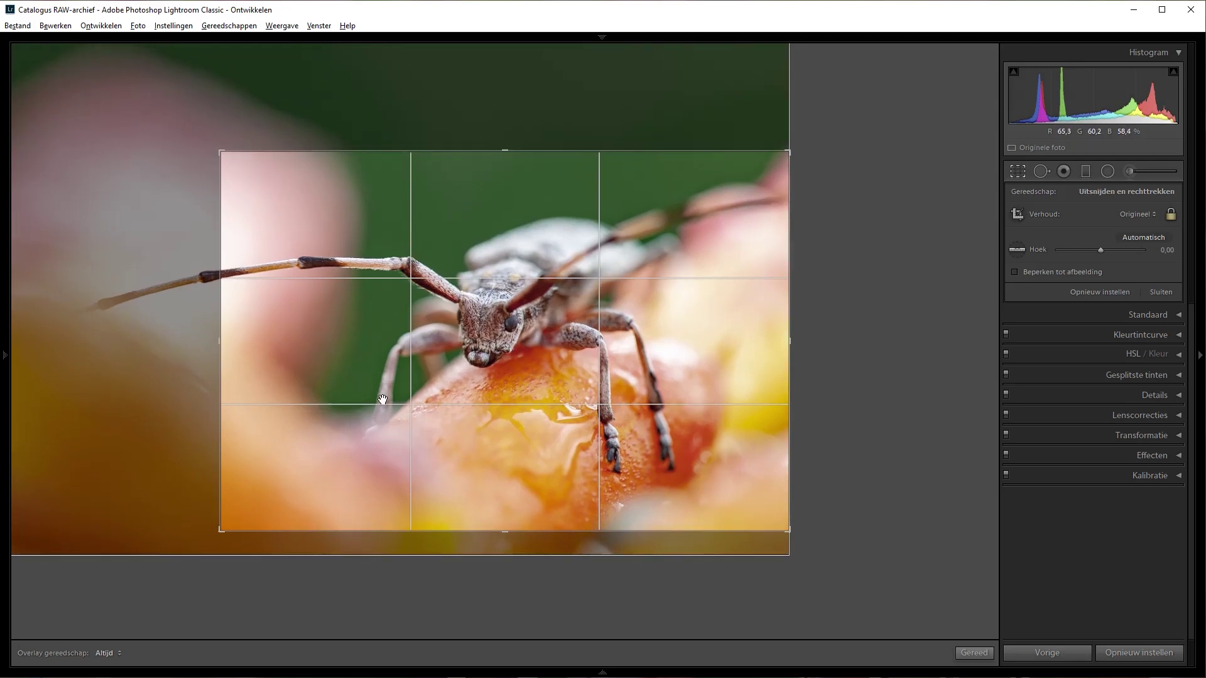
pyautogui.press('o')
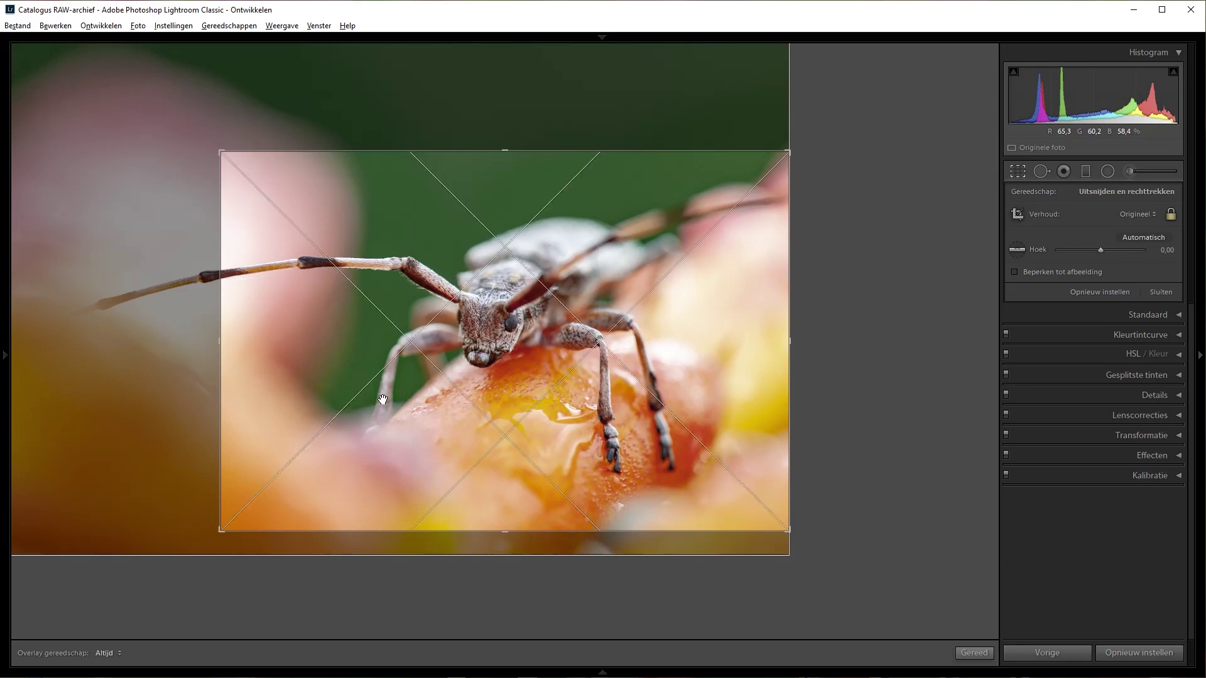
pyautogui.press('o')
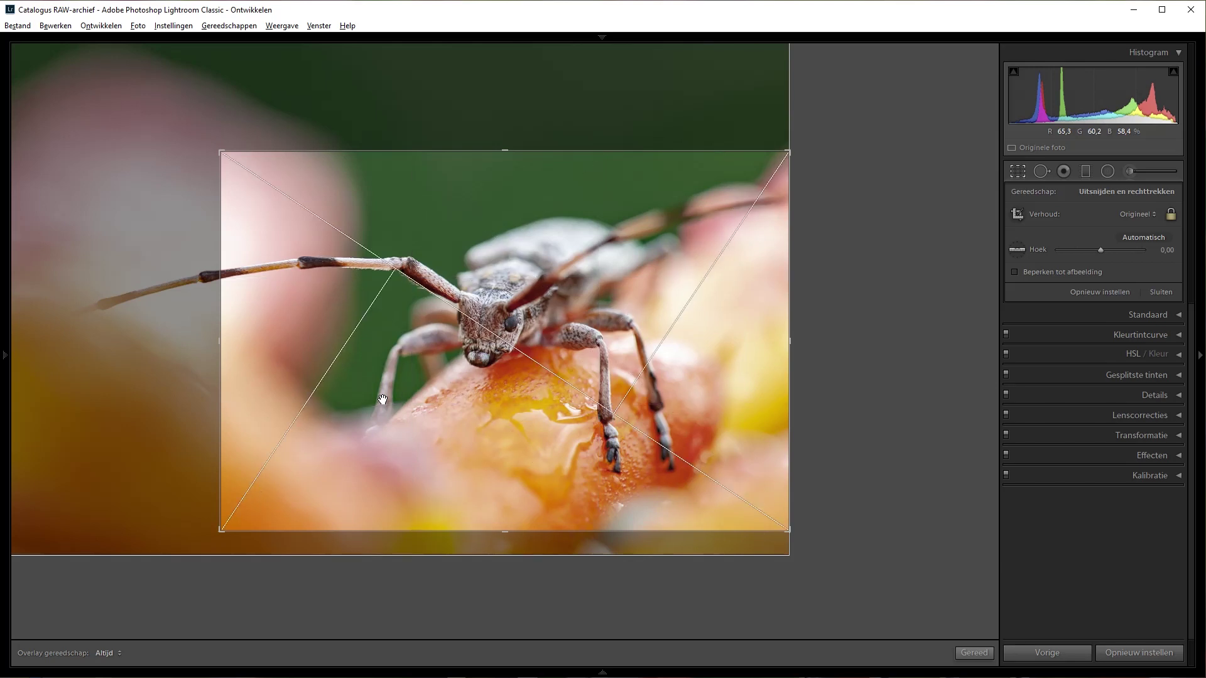
pyautogui.press('o')
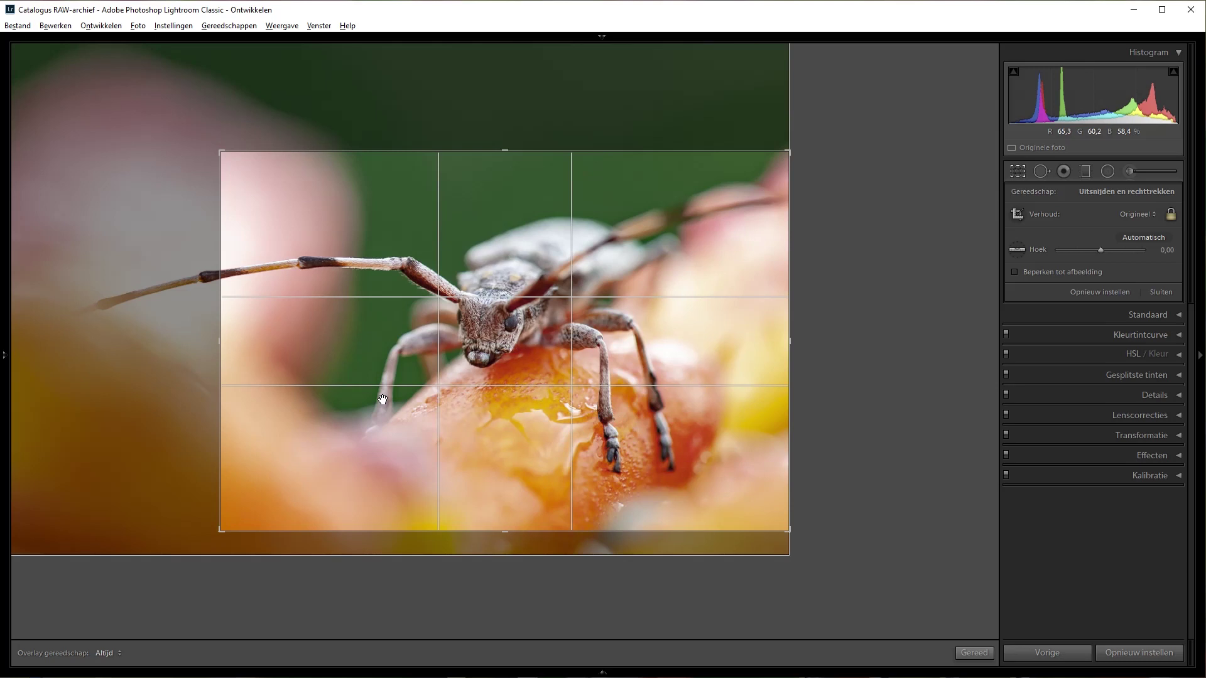
pyautogui.press('o')
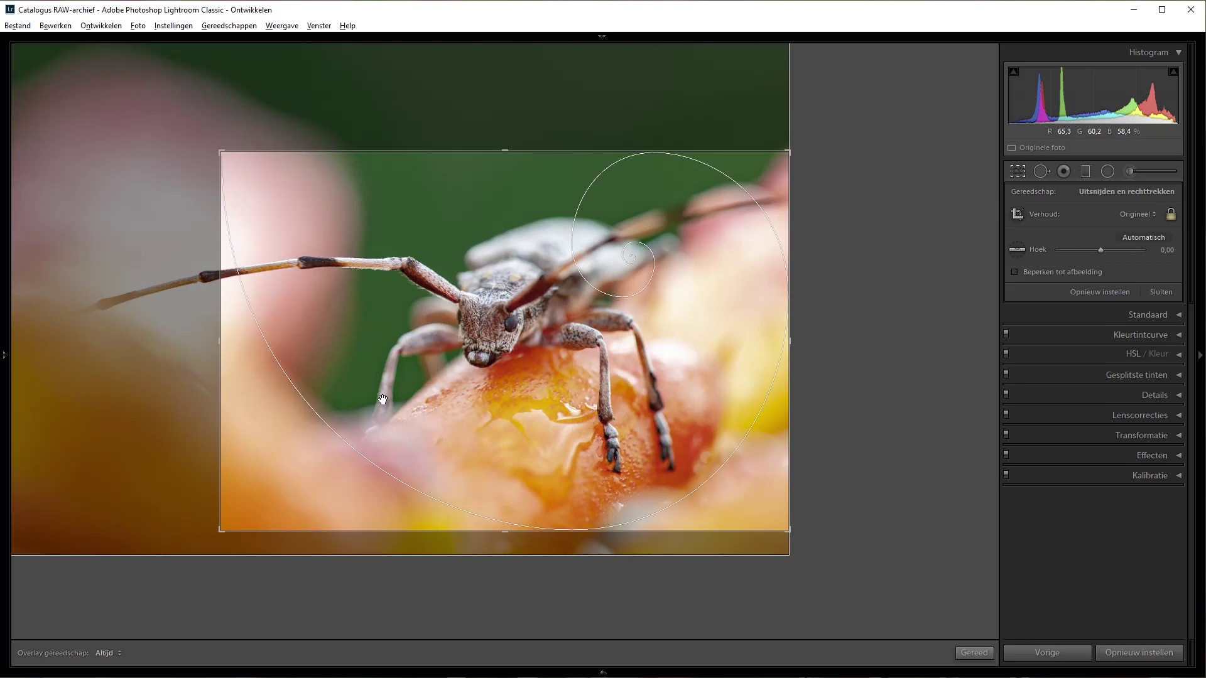
pyautogui.press('o')
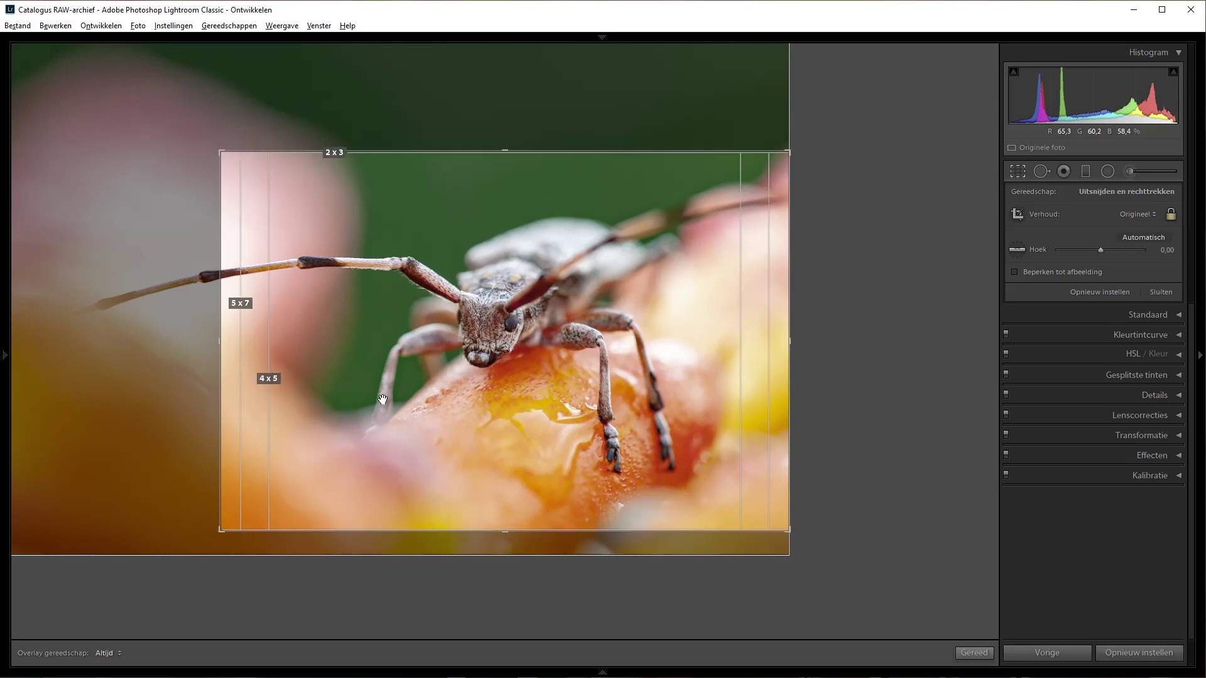
pyautogui.press('o')
pyautogui.press('o')
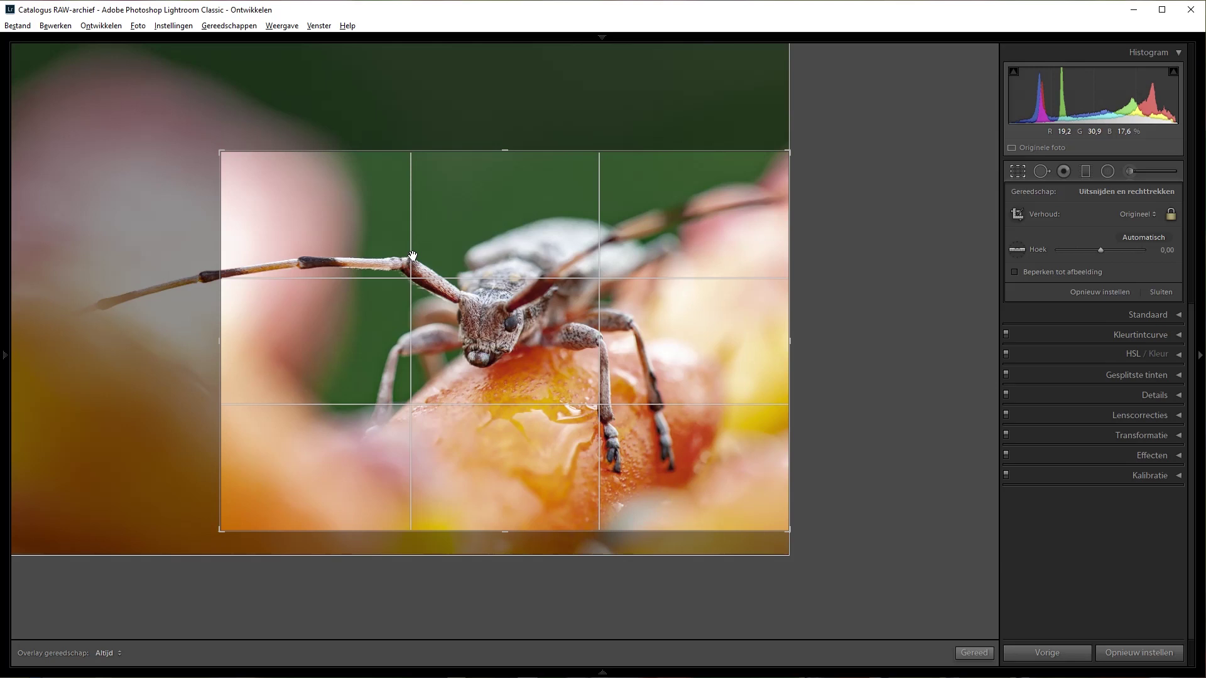
# Try repositioning and rotating, then reset the angle to 0,00 and restore the full uncropped frame
pyautogui.moveTo(480, 348); pyautogui.dragTo(483, 359)
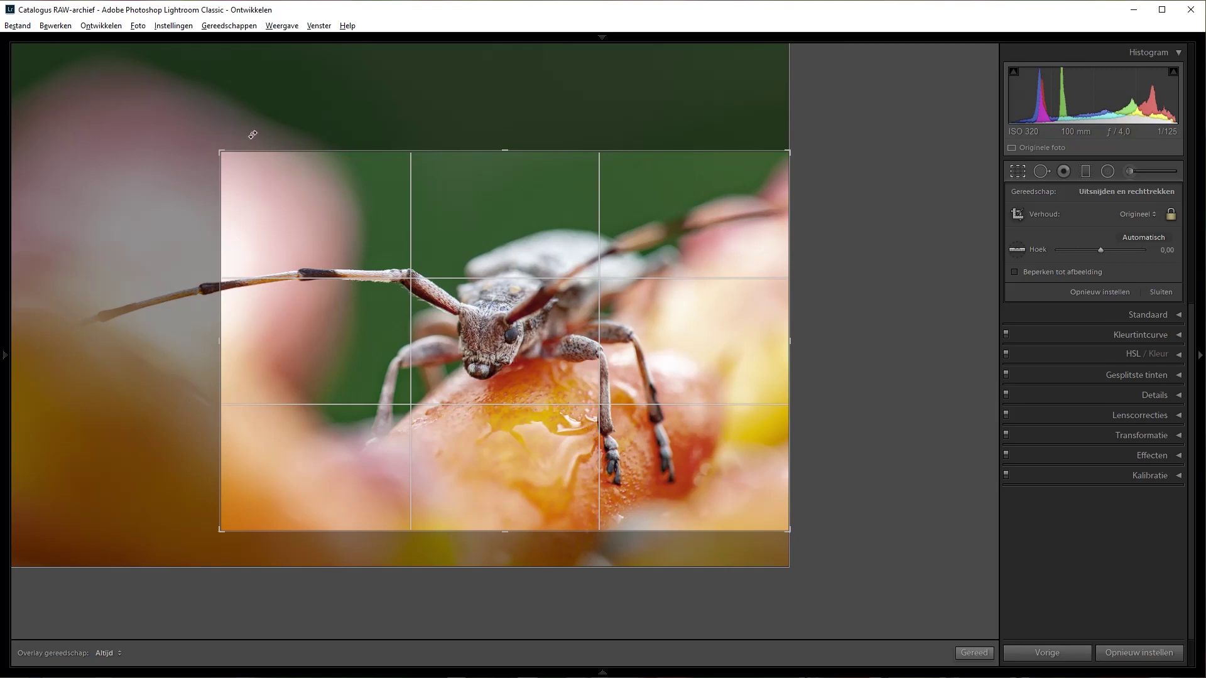
pyautogui.moveTo(315, 234); pyautogui.dragTo(440, 294)
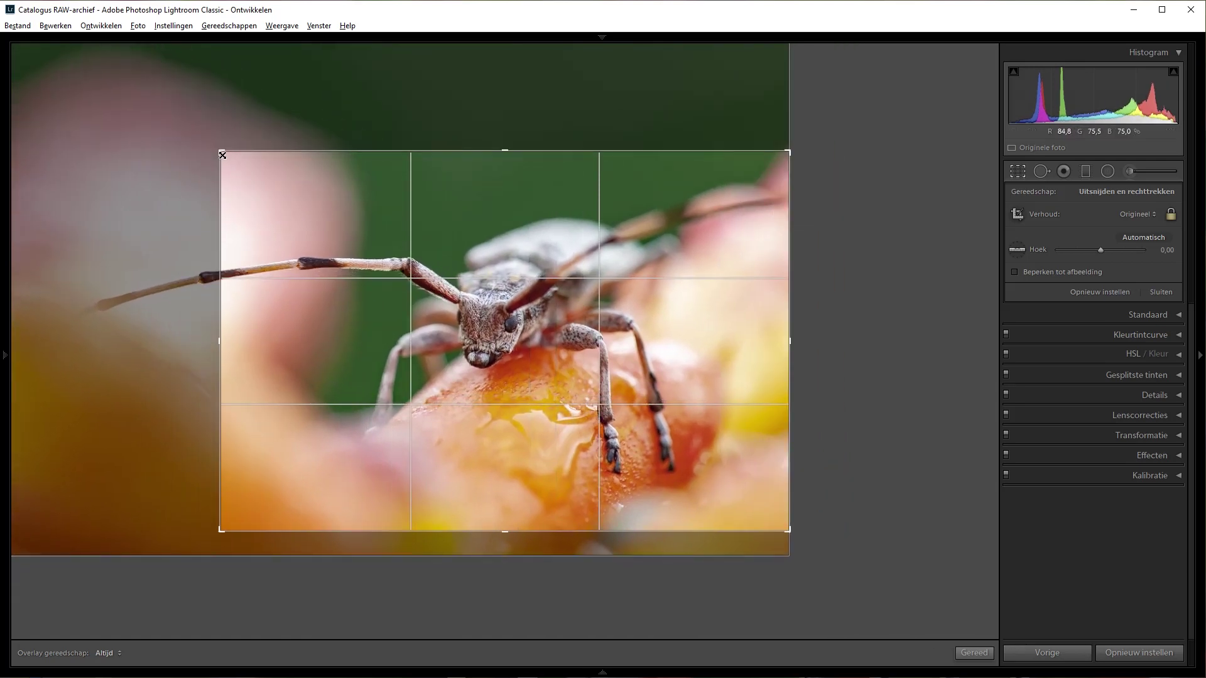
pyautogui.moveTo(511, 147); pyautogui.dragTo(504, 150)
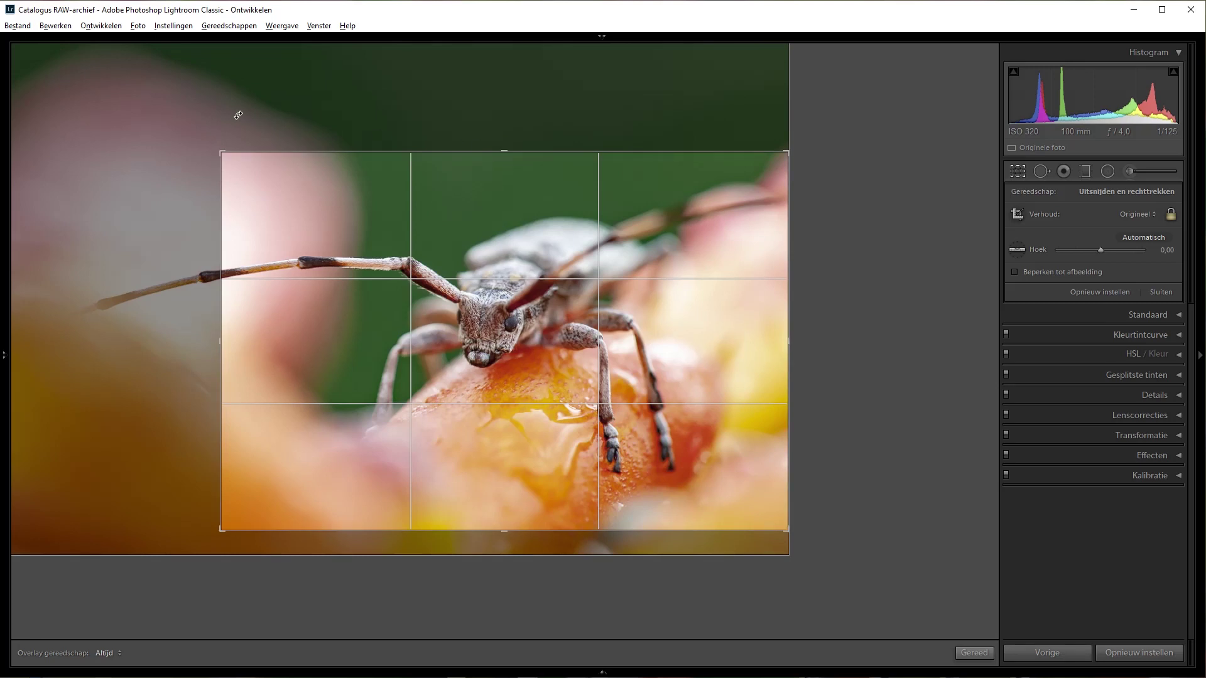
pyautogui.moveTo(201, 137)
pyautogui.mouseDown()
pyautogui.moveTo(230, 110)
pyautogui.moveTo(220, 116)
pyautogui.mouseUp()
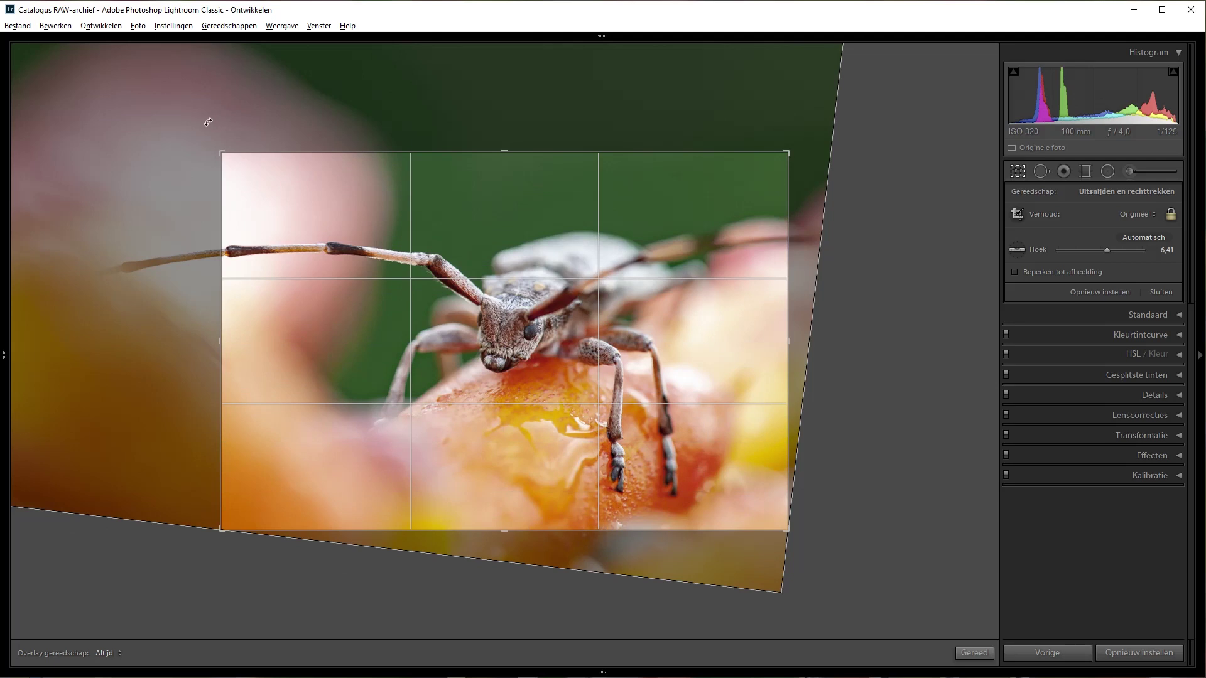
pyautogui.doubleClick(1031, 252)
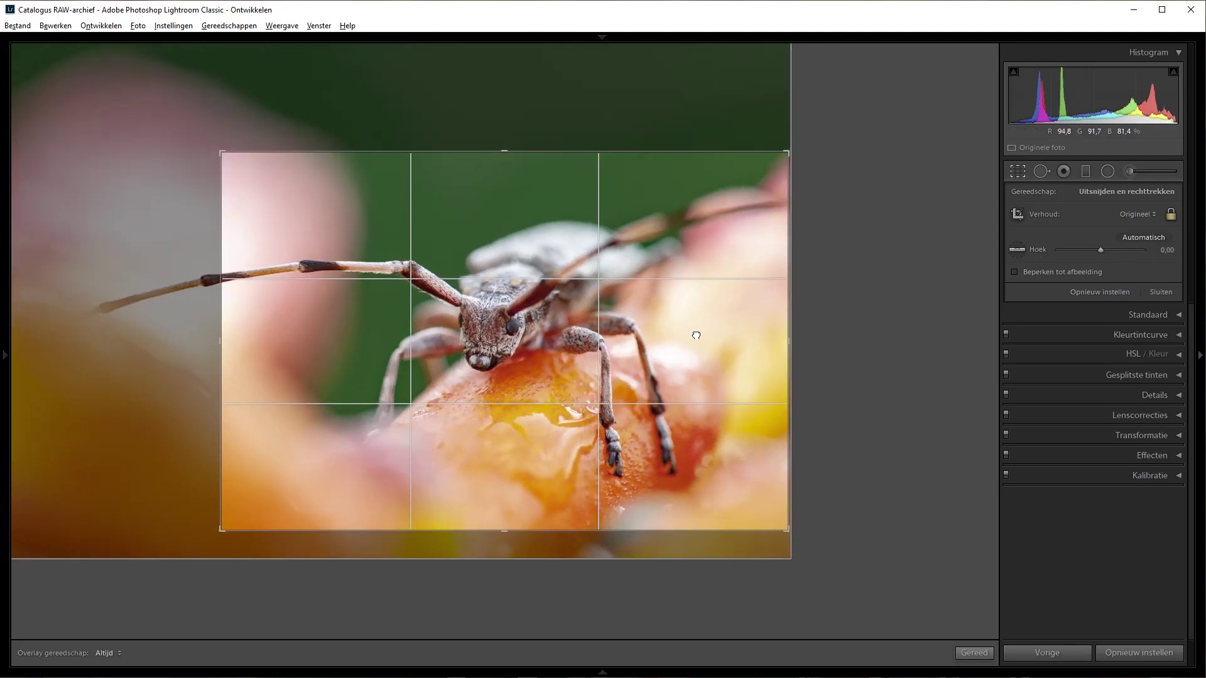
pyautogui.click(1101, 294)
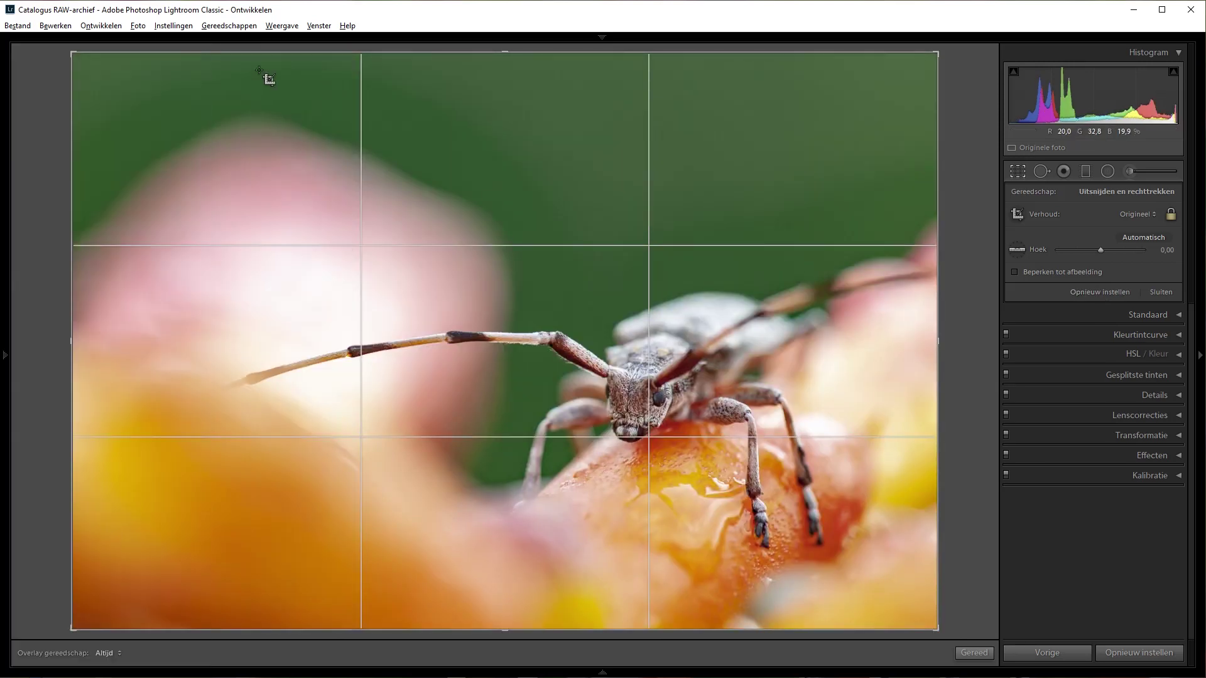
# Apply a tight crop on the beetle's head and legs, then advance to the tower-roof photo
pyautogui.moveTo(72, 54); pyautogui.dragTo(419, 284)
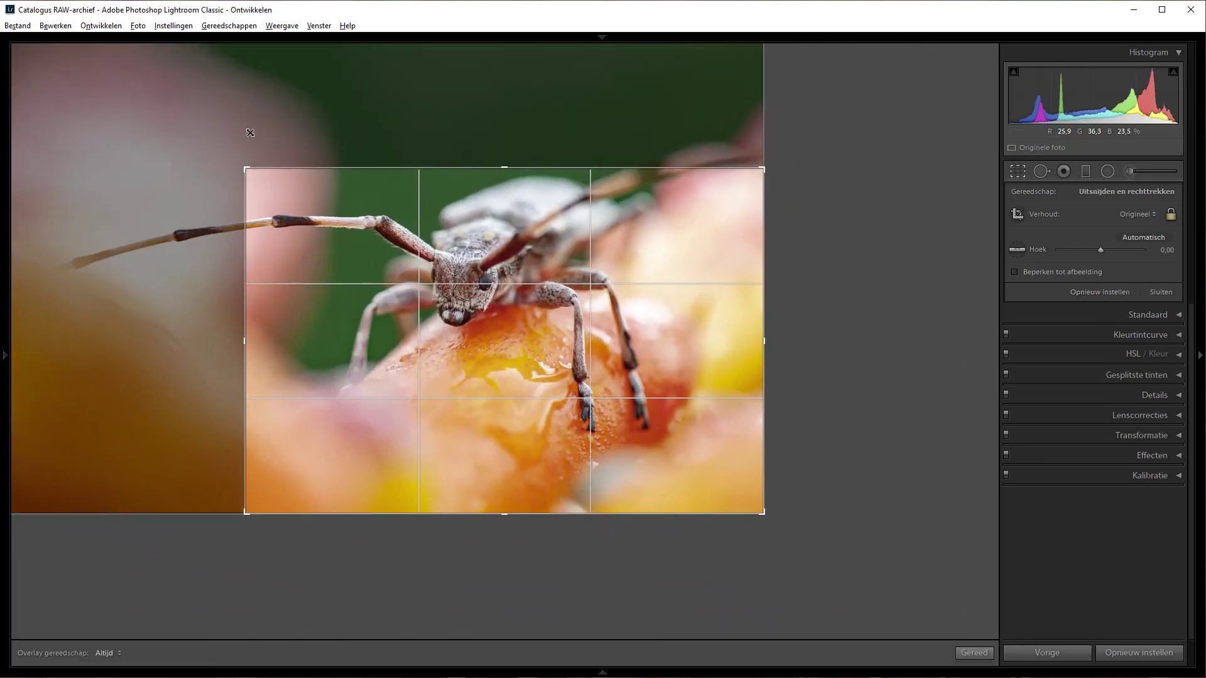
pyautogui.moveTo(382, 194); pyautogui.dragTo(389, 244)
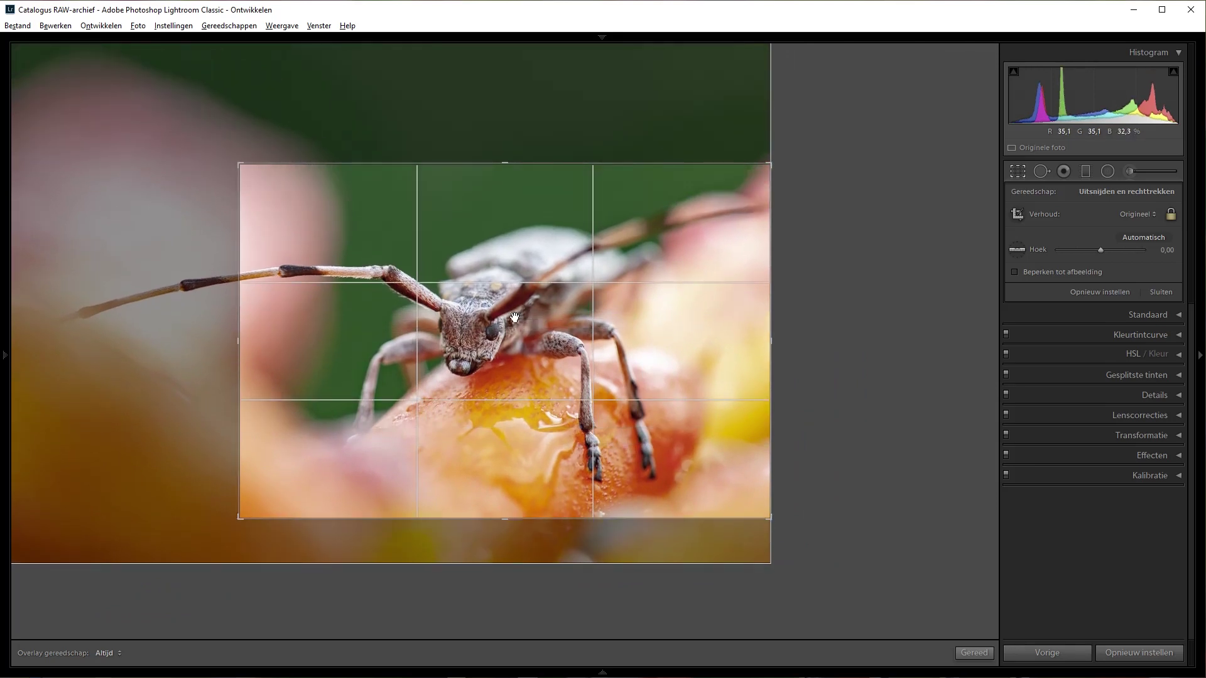
pyautogui.press('Return')
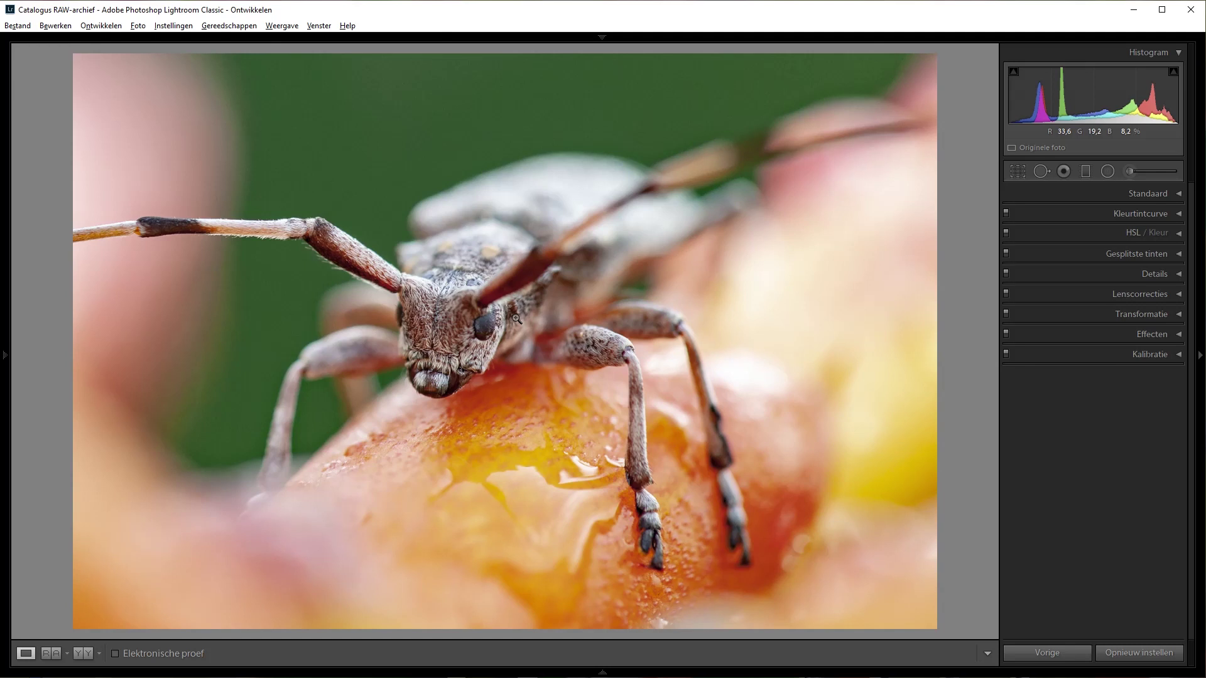
pyautogui.press('Right')
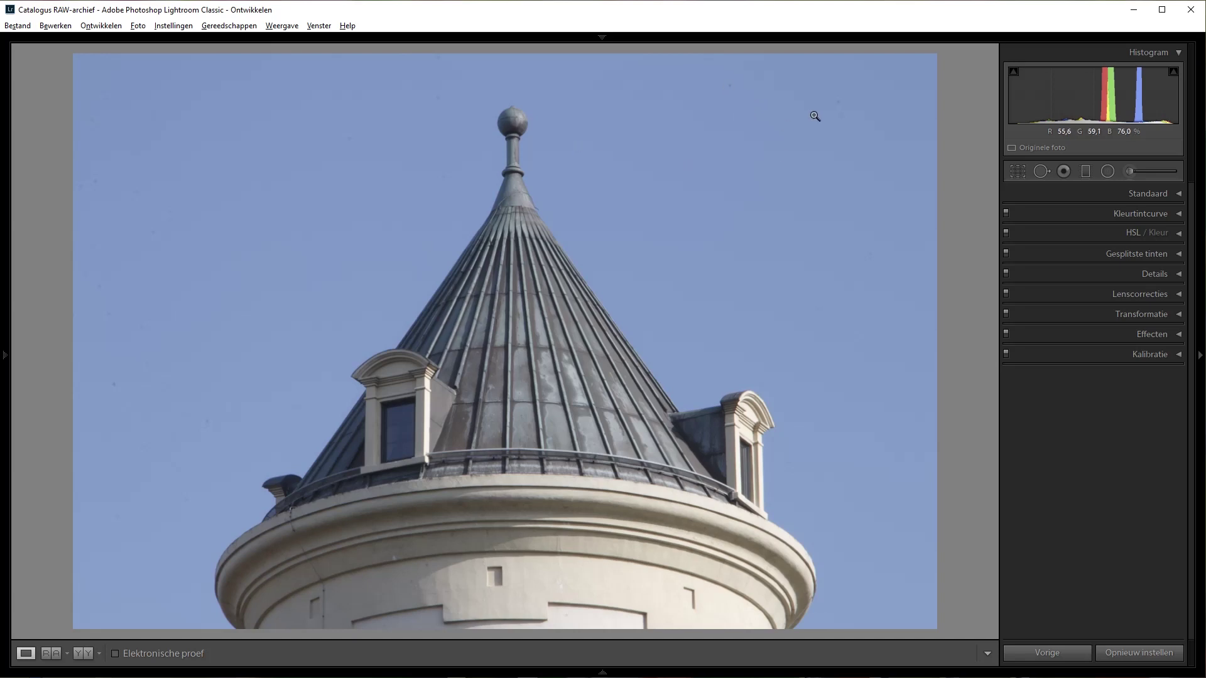
# Switch to Spot Removal and adjust the heal brush size to 77
pyautogui.click(1041, 173)
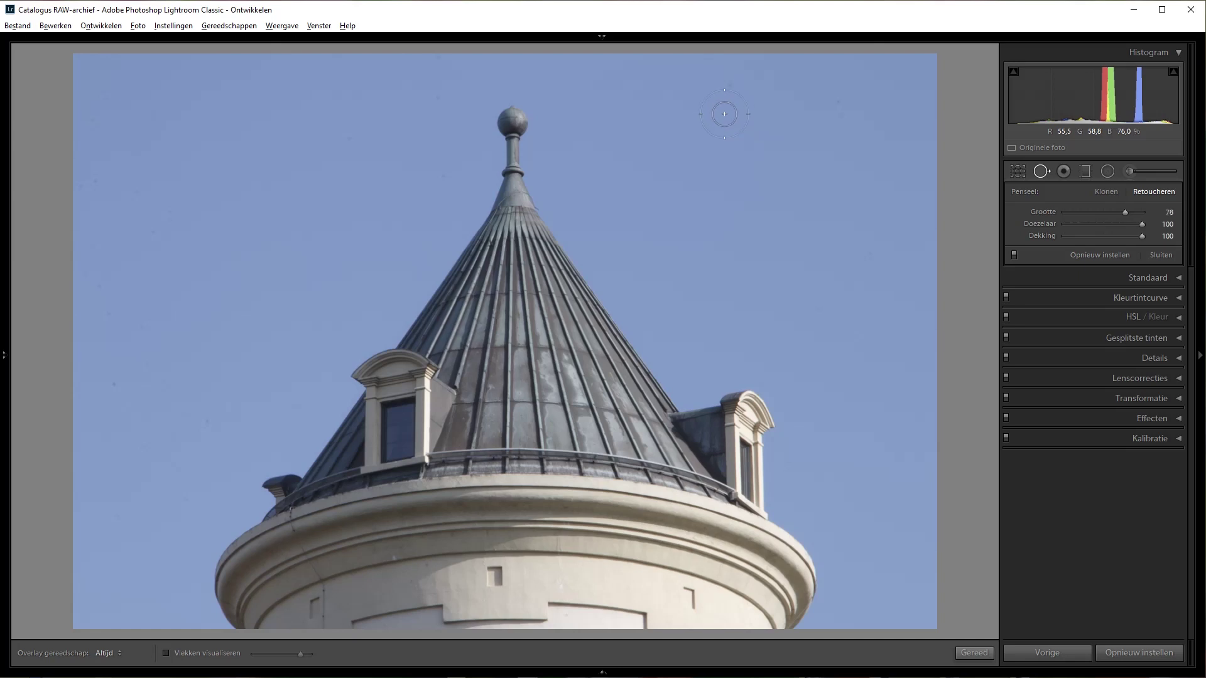
pyautogui.scroll(1, 723, 113)
pyautogui.scroll(-1, 724, 113)
pyautogui.scroll(2, 724, 114)
pyautogui.scroll(-2, 720, 122)
pyautogui.scroll(-2, 721, 122)
pyautogui.scroll(-2, 720, 122)
pyautogui.scroll(7, 720, 123)
pyautogui.scroll(-3, 720, 122)
pyautogui.scroll(-1, 721, 122)
# Heal the dust spots in the upper and left sky, sampling from clean sky
pyautogui.click(731, 84)
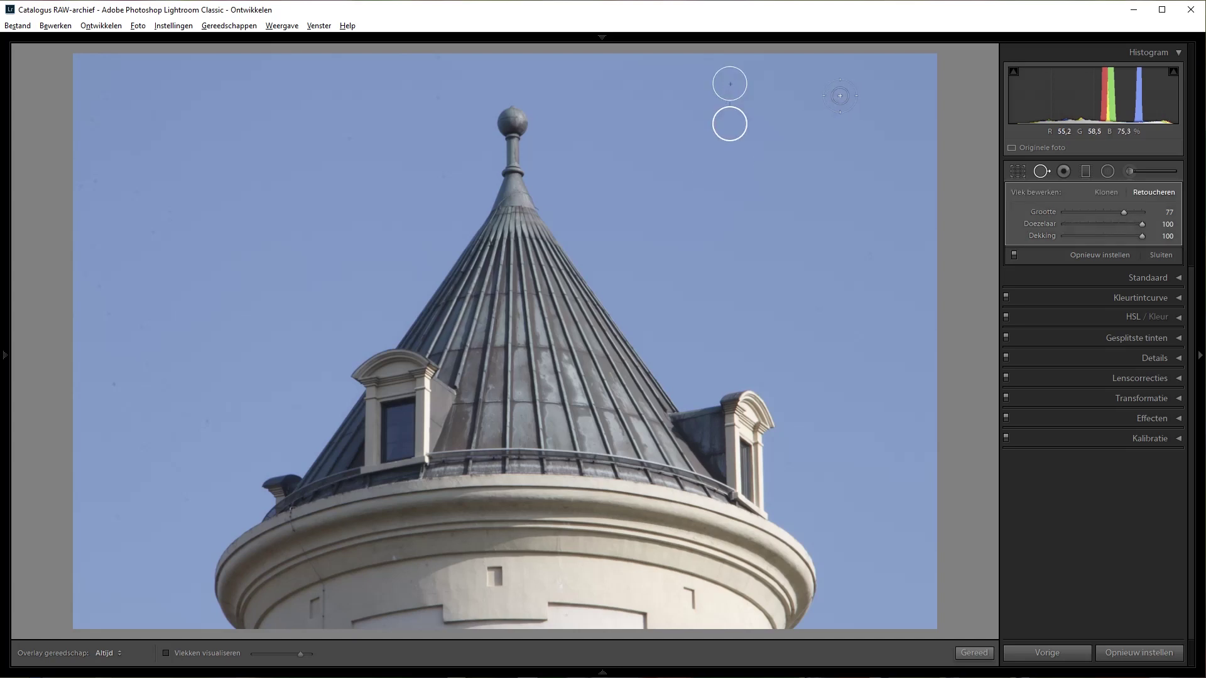
pyautogui.click(839, 101)
pyautogui.moveTo(873, 152)
pyautogui.mouseDown()
pyautogui.moveTo(829, 168)
pyautogui.moveTo(789, 153)
pyautogui.moveTo(786, 186)
pyautogui.moveTo(836, 220)
pyautogui.moveTo(798, 179)
pyautogui.moveTo(875, 194)
pyautogui.moveTo(850, 268)
pyautogui.moveTo(841, 249)
pyautogui.moveTo(876, 184)
pyautogui.mouseUp()
pyautogui.click(206, 421)
pyautogui.click(114, 384)
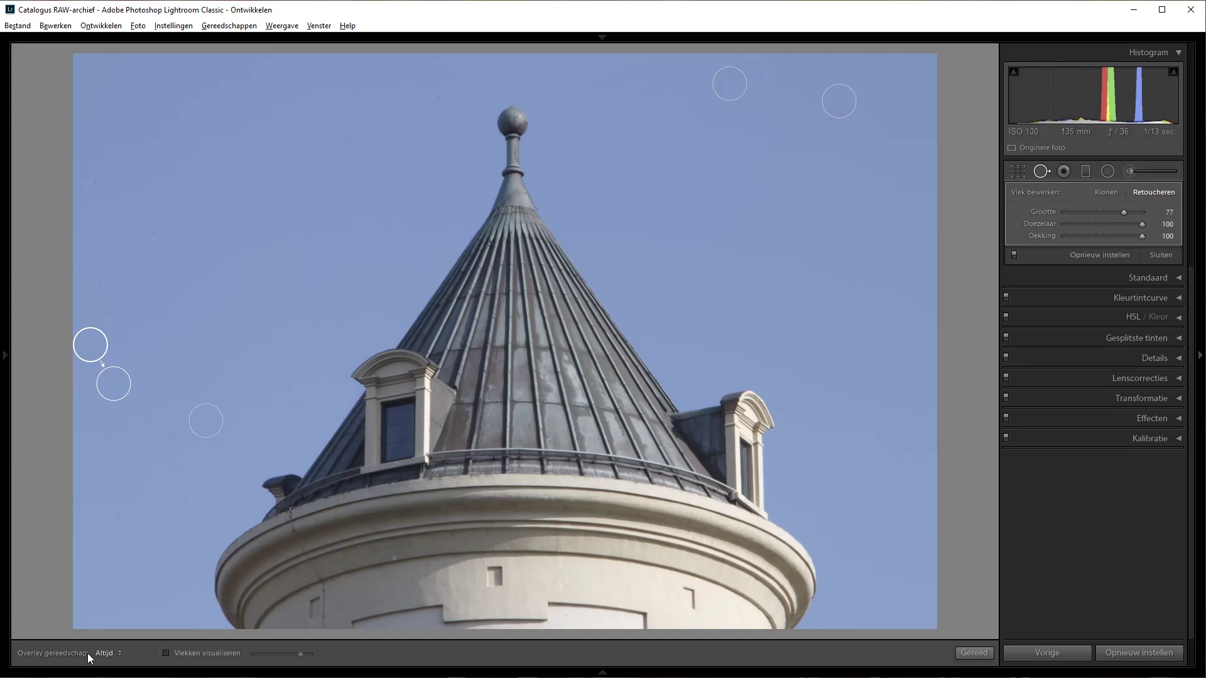
# Turn on Visualize Spots and open Copy Settings with Spot Removal ticked
pyautogui.click(167, 654)
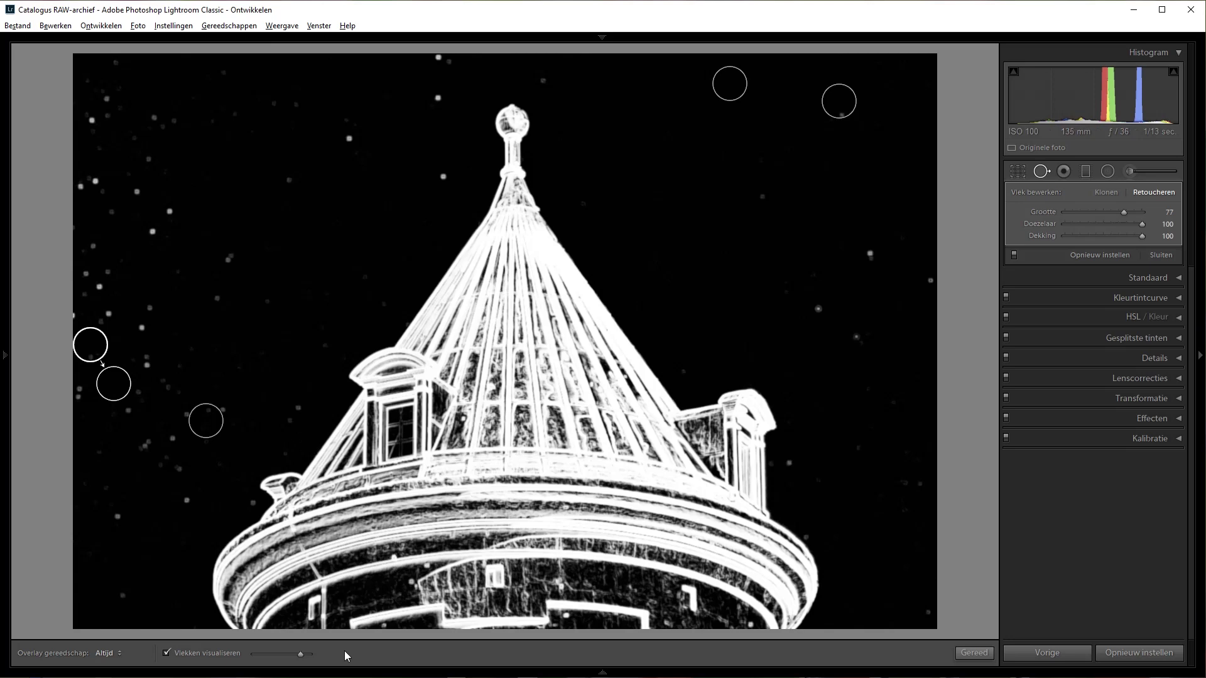
pyautogui.hotkey('ctrl', 'shift', 'c')
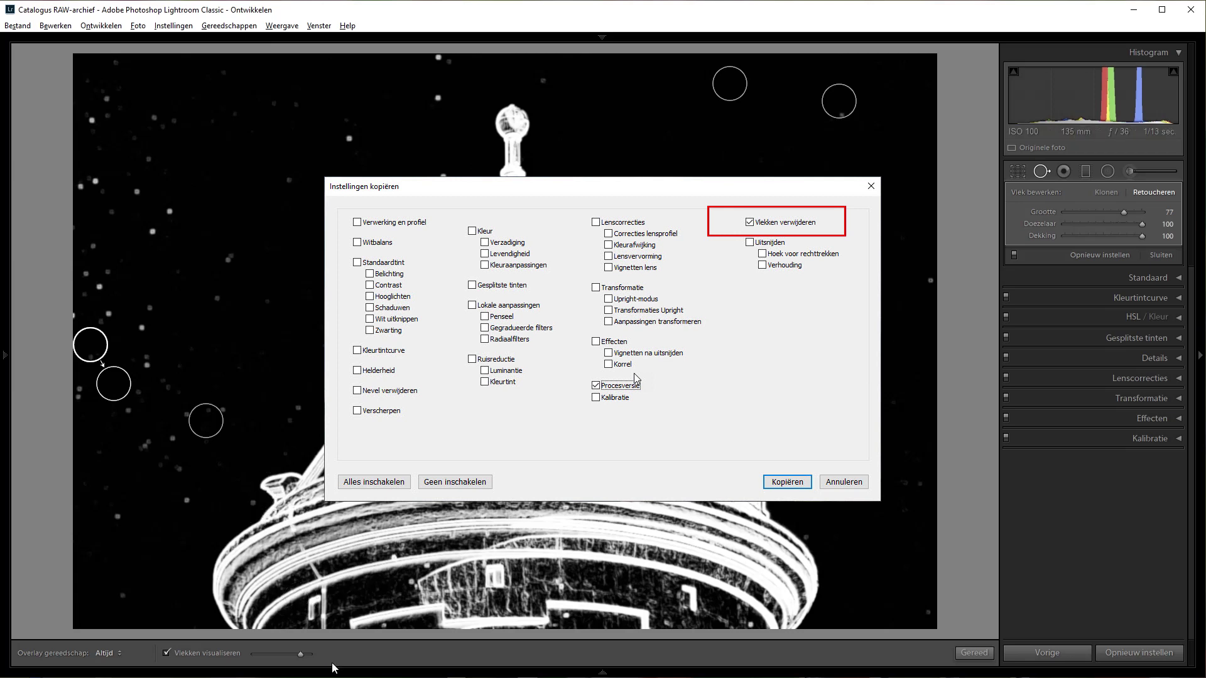
# Confirm copying the spot-removal settings and turn Visualize Spots back off
pyautogui.press('Return')
pyautogui.click(166, 654)
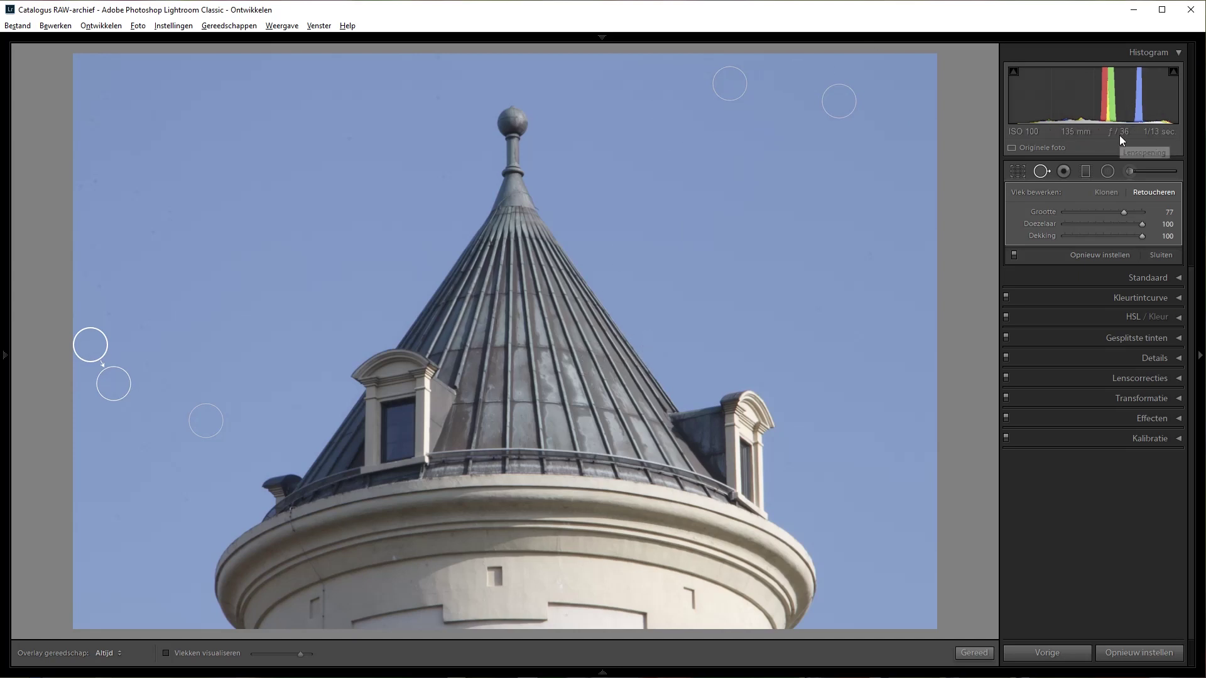
# Bring up the Radial Filter with zeroed effects, feather 50 and invert on
pyautogui.click(1064, 172)
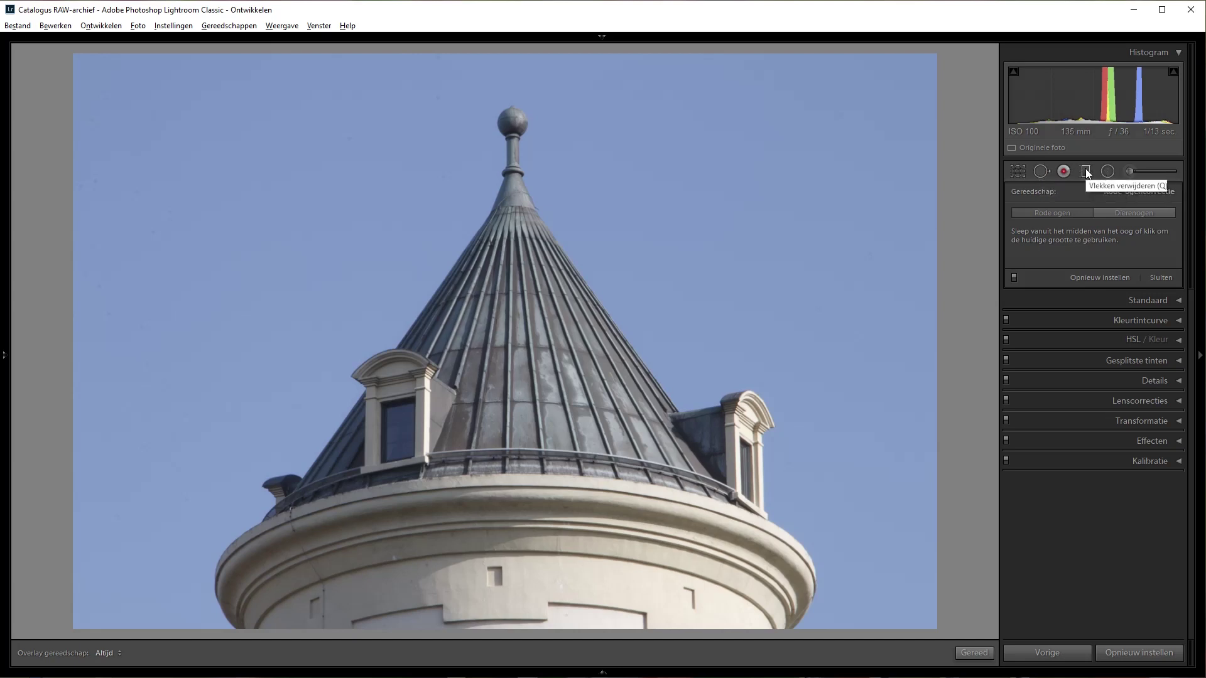
pyautogui.click(1087, 173)
pyautogui.click(1103, 174)
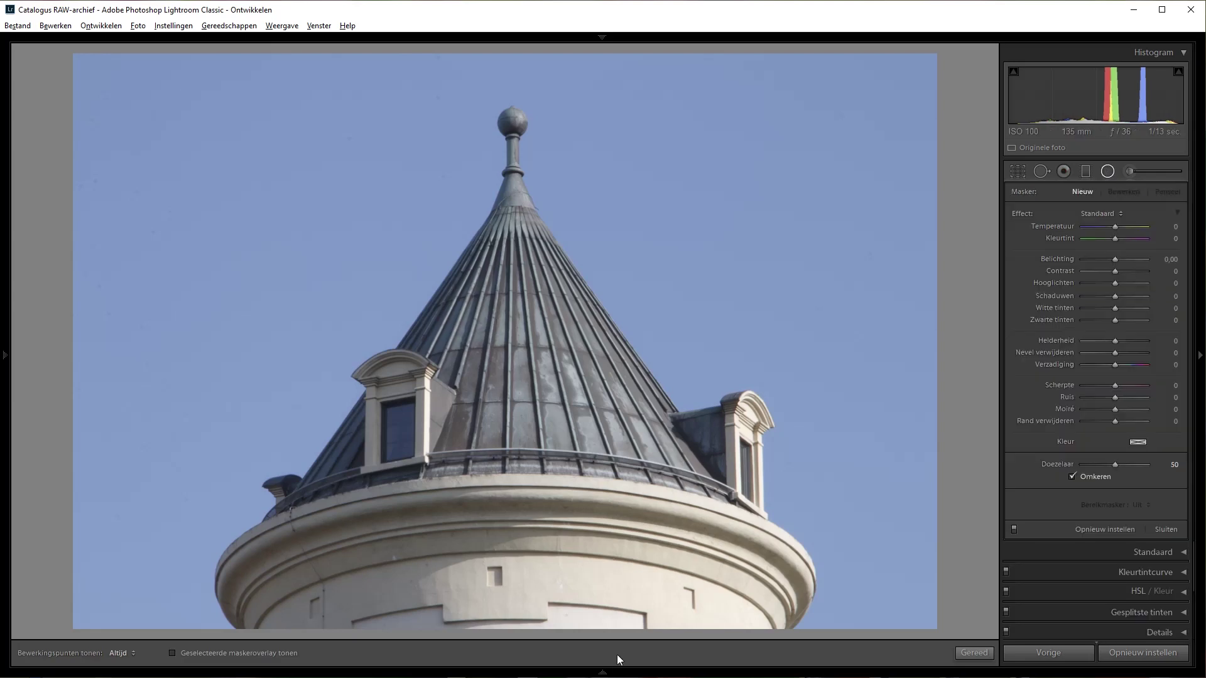
# Load the photo of the two singers at the microphones from the filmstrip
pyautogui.click(247, 632)
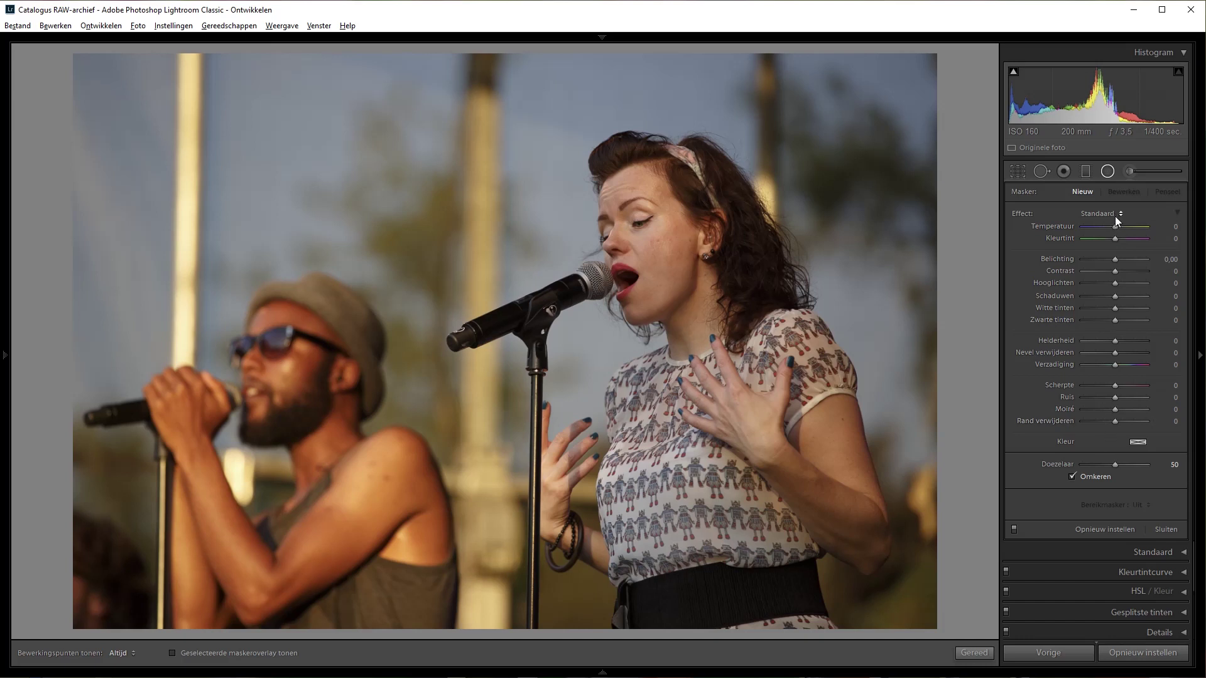
# Draw a radial filter around the female singer, tilt it to her pose, and shift it up
pyautogui.moveTo(666, 426)
pyautogui.mouseDown()
pyautogui.moveTo(745, 246)
pyautogui.moveTo(832, 133)
pyautogui.mouseUp()
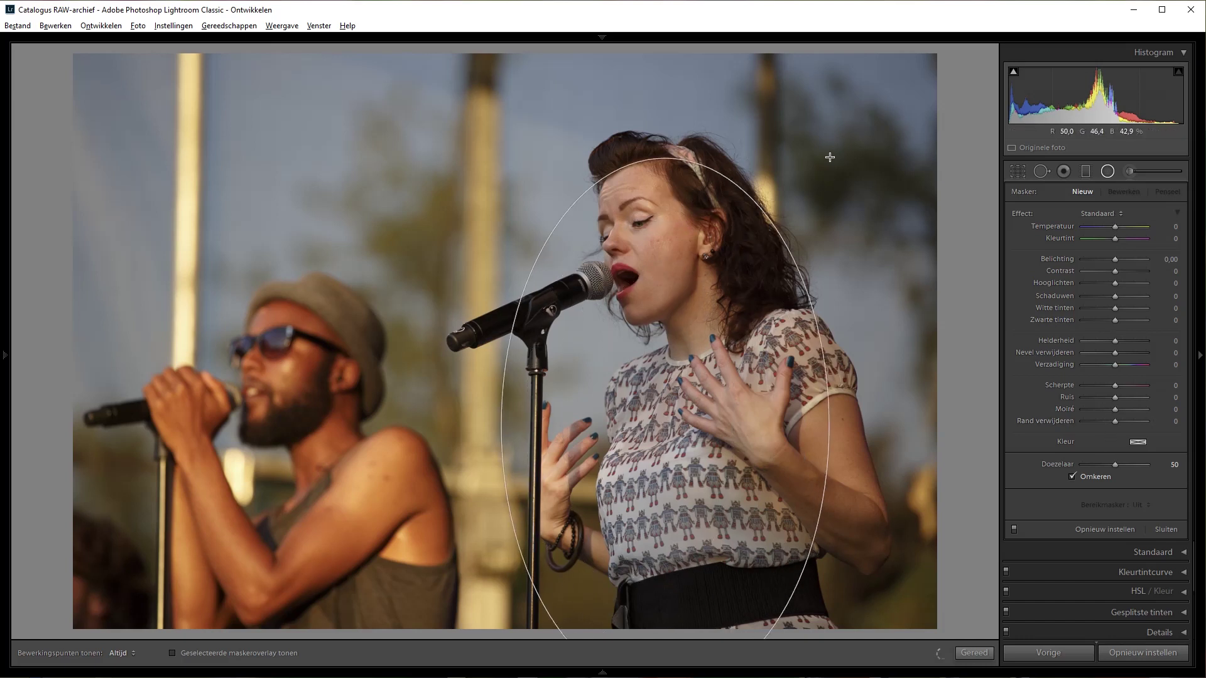
pyautogui.moveTo(667, 117); pyautogui.dragTo(588, 115)
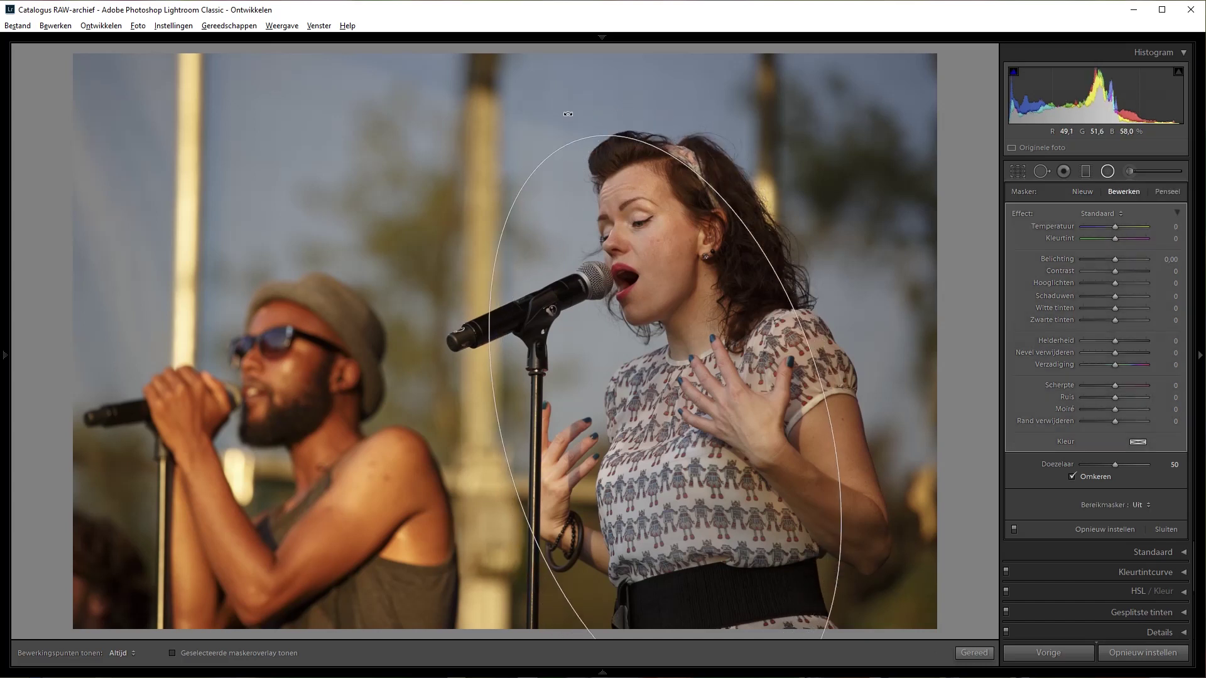
pyautogui.moveTo(666, 427); pyautogui.dragTo(695, 385)
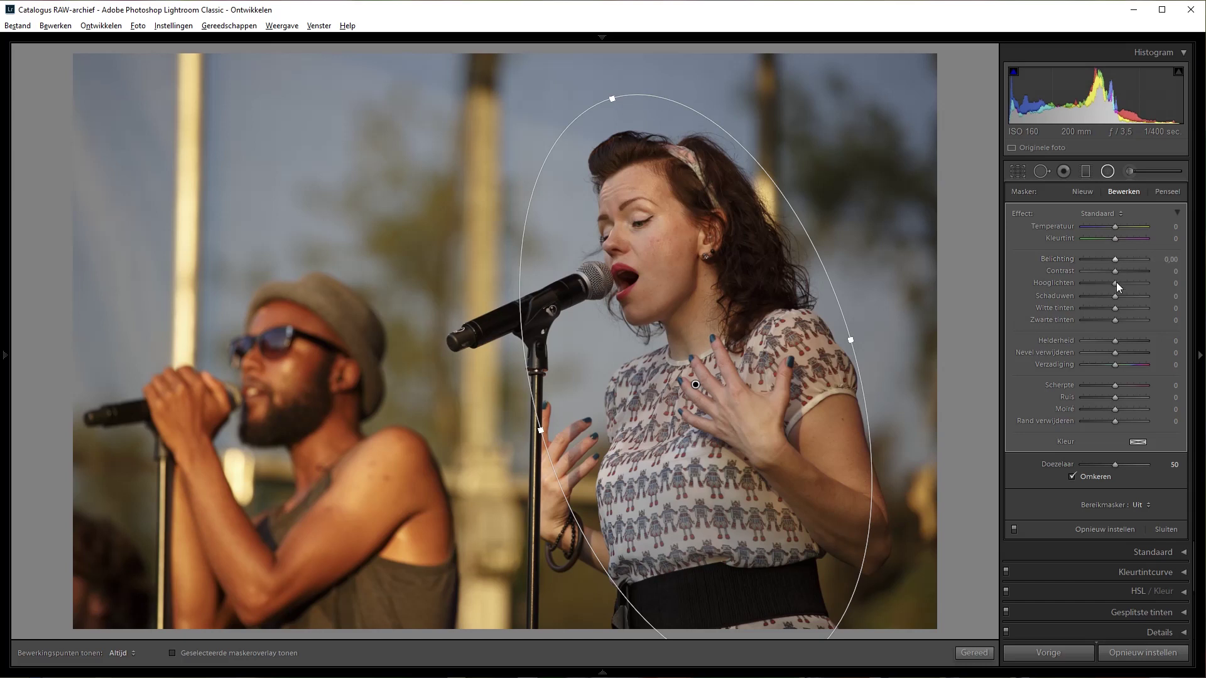
# Set the singer's radial filter to whites 52, shadows 27, exposure 0.75, and darken overall exposure
pyautogui.moveTo(1116, 308); pyautogui.dragTo(1133, 302)
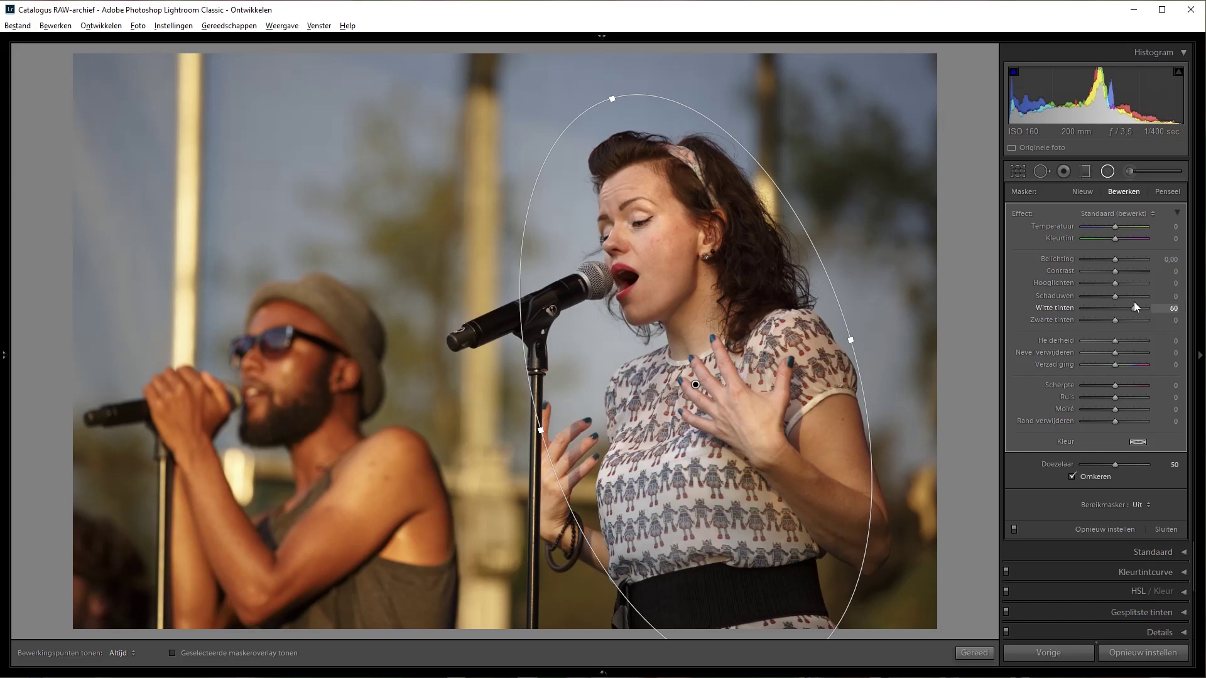
pyautogui.moveTo(1133, 302); pyautogui.dragTo(1132, 303)
pyautogui.moveTo(1118, 295); pyautogui.dragTo(1124, 296)
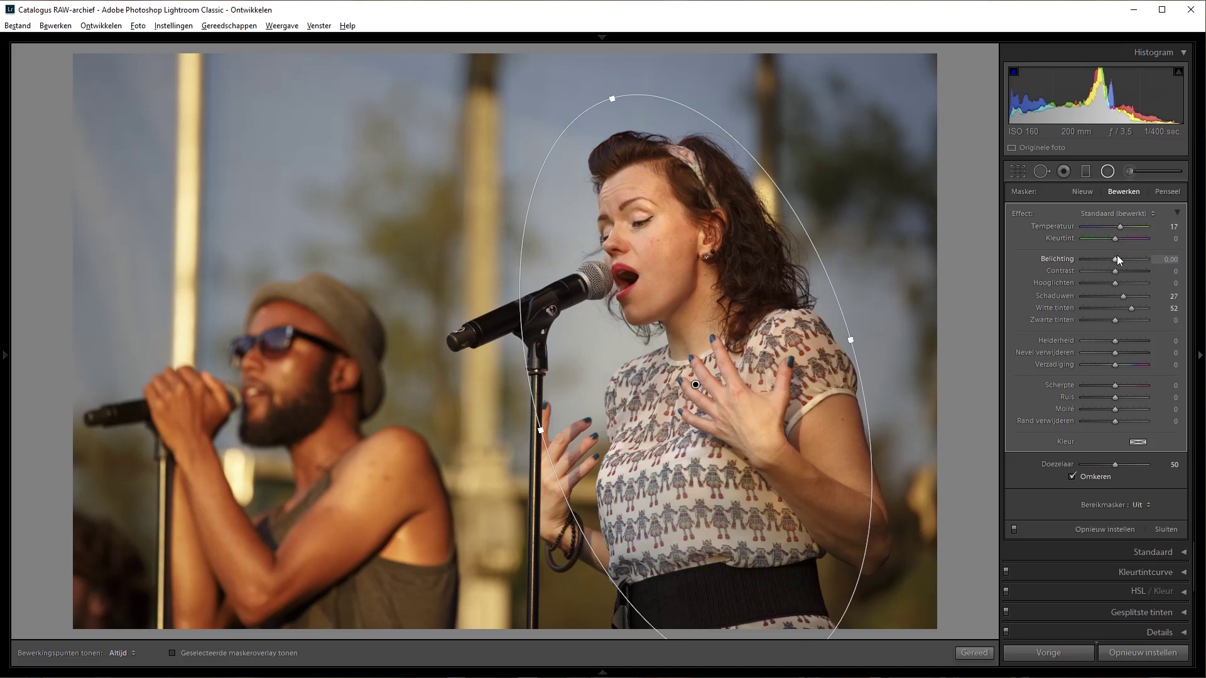
pyautogui.press('\\')
pyautogui.press('\\')
pyautogui.press('\\')
pyautogui.press('\\')
pyautogui.press('\\')
pyautogui.press('\\')
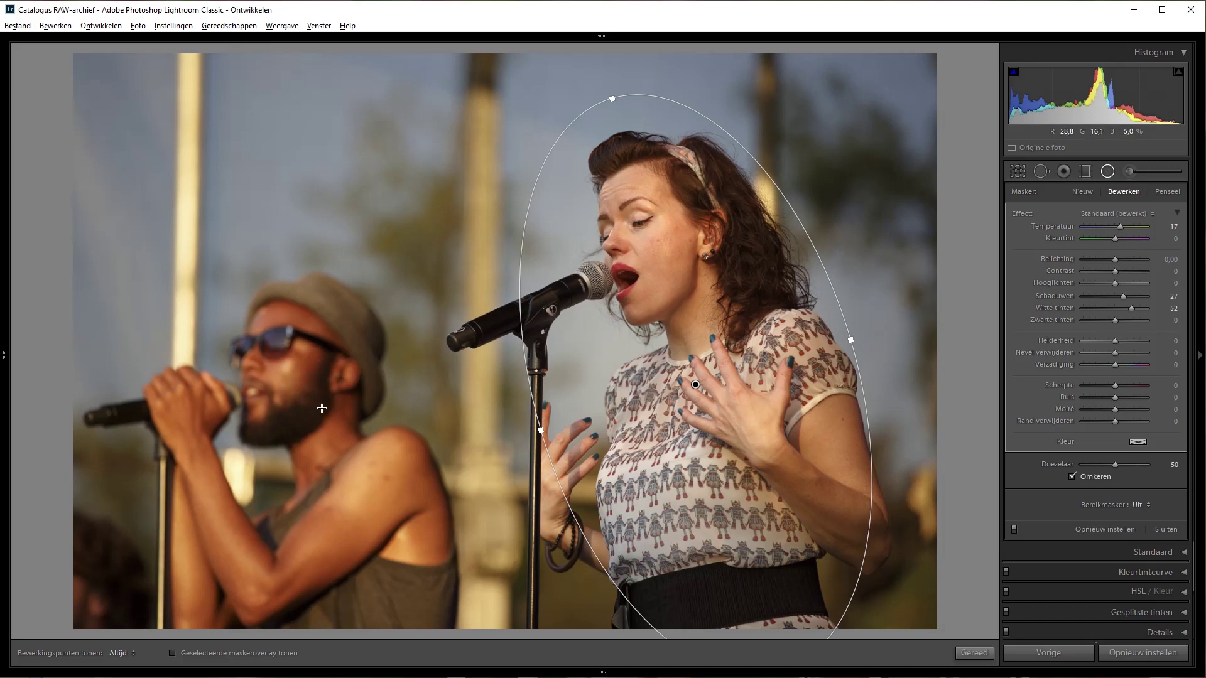
pyautogui.moveTo(1099, 93)
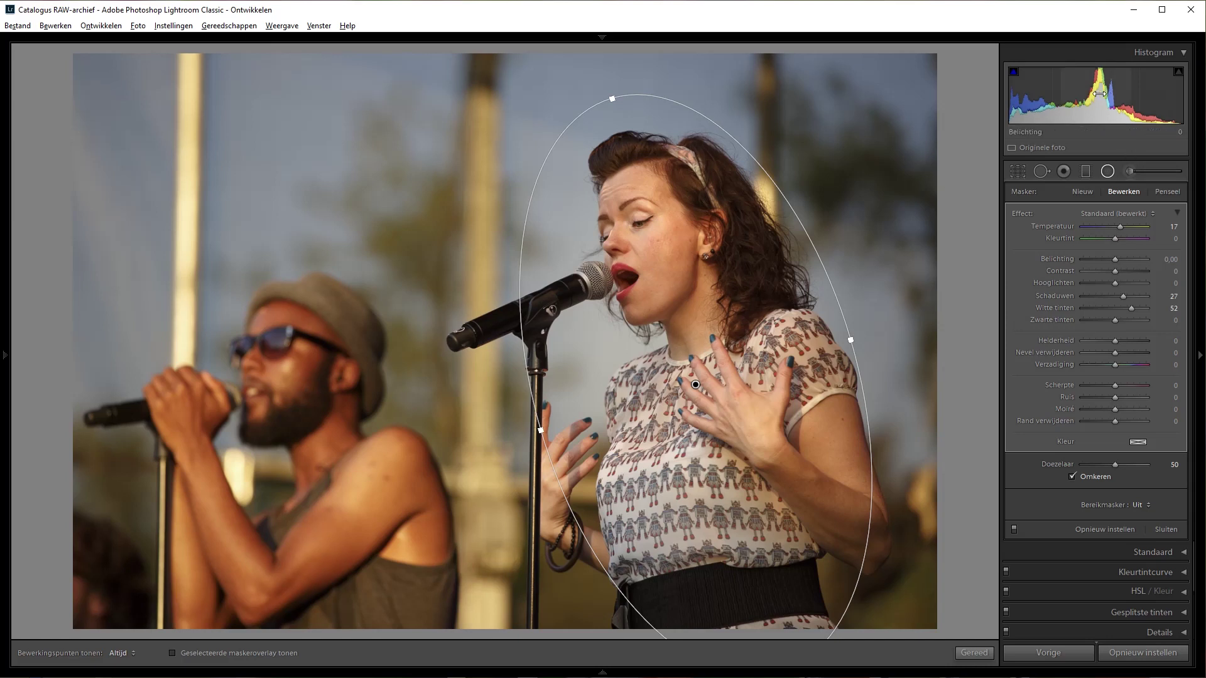
pyautogui.moveTo(1100, 94); pyautogui.dragTo(1071, 93)
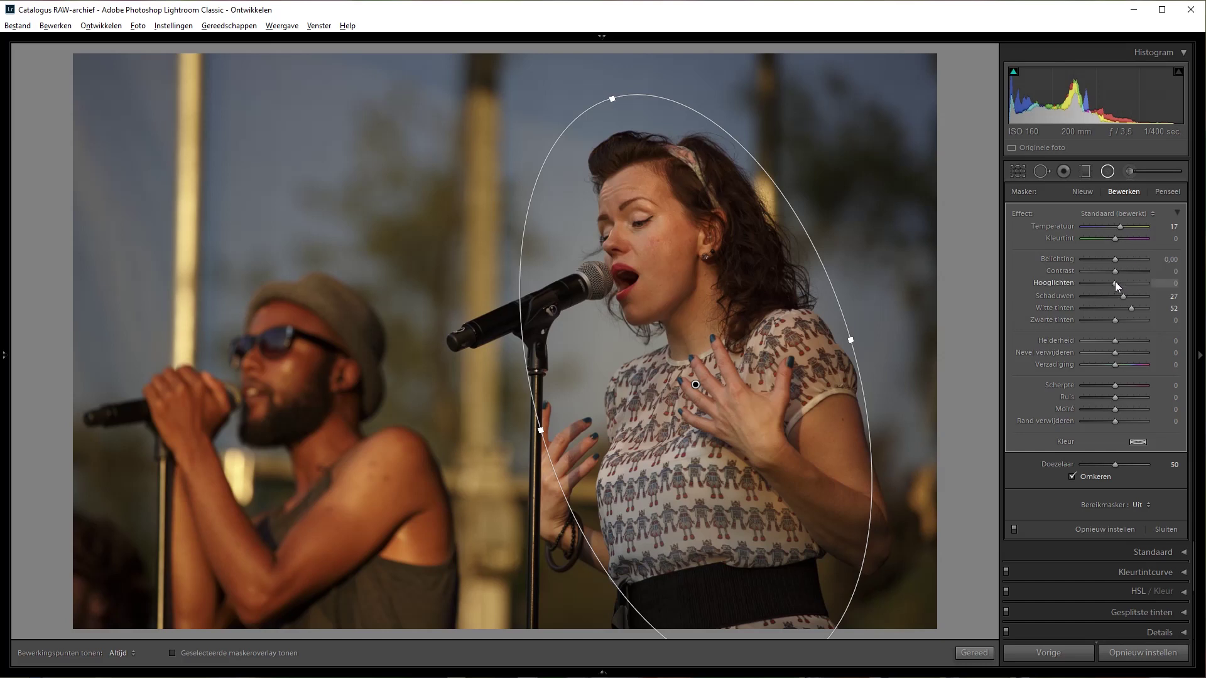
pyautogui.moveTo(1118, 258); pyautogui.dragTo(1123, 256)
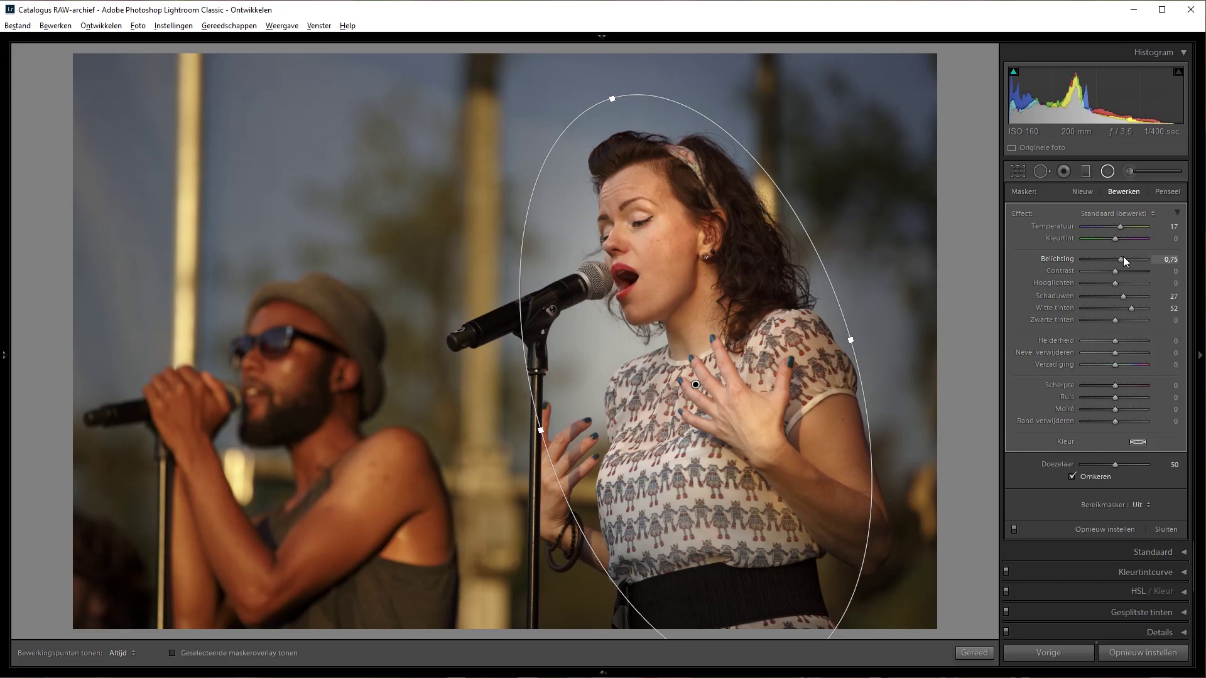
# Compare the singer edit before and after, apply the radial filter, and begin a new one
pyautogui.press('\\')
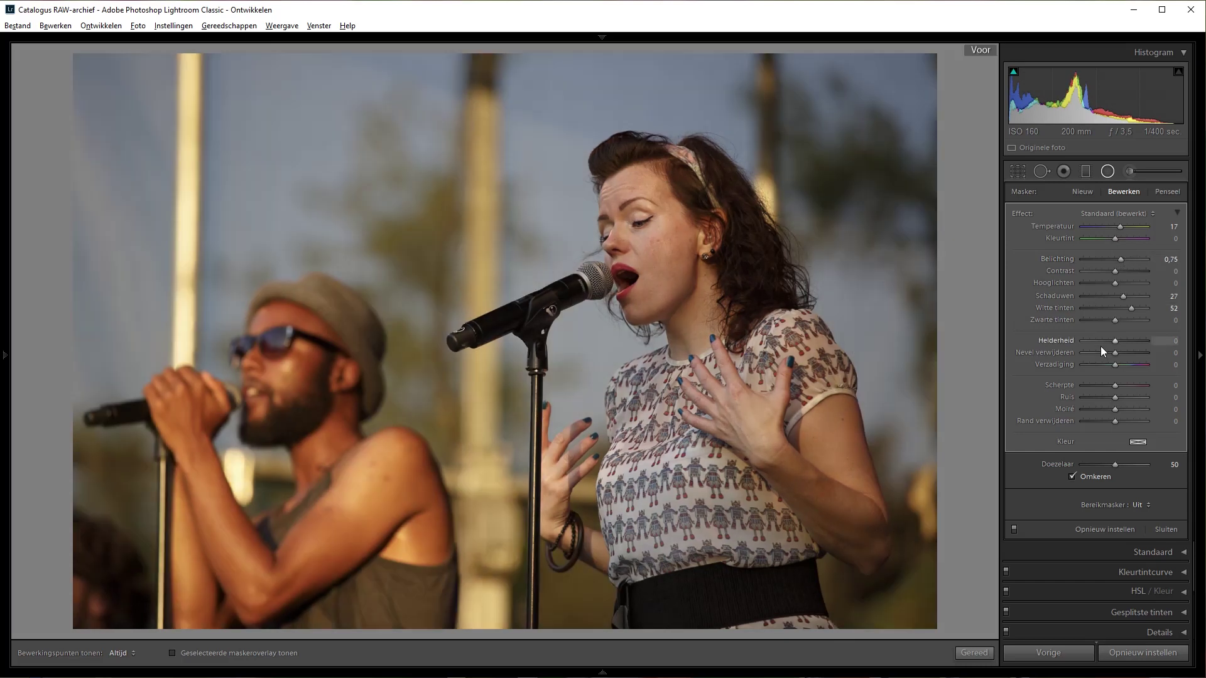
pyautogui.press('\\')
pyautogui.press('\\')
pyautogui.press('\\')
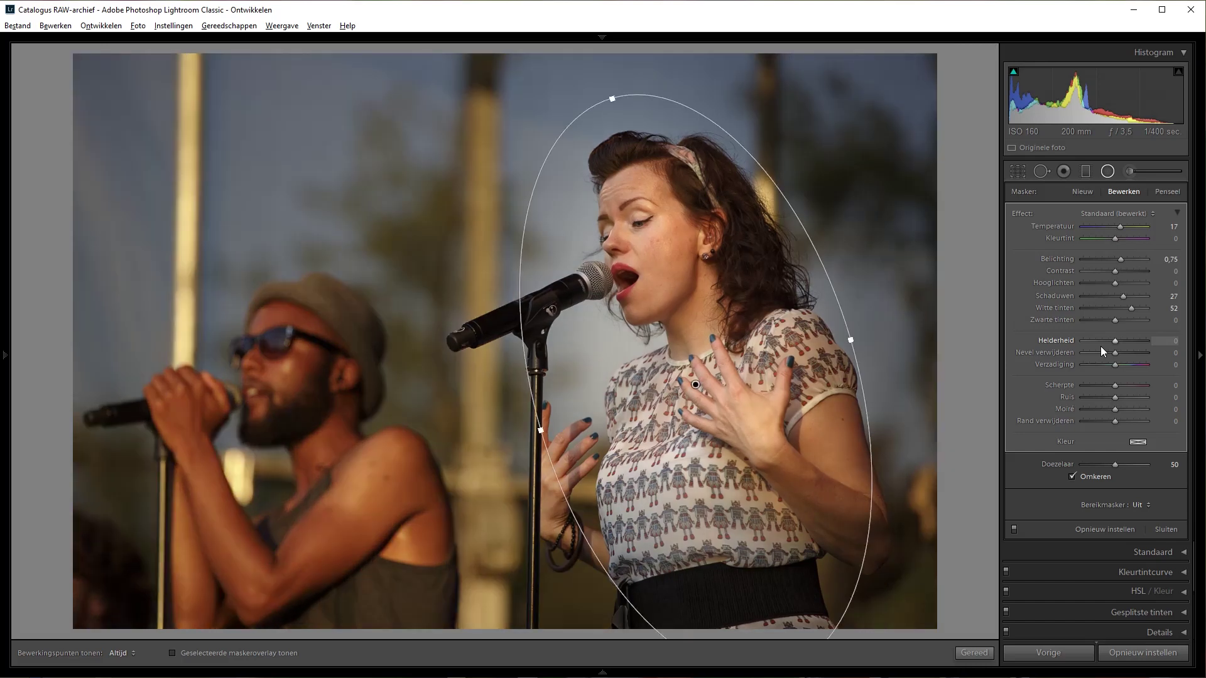
pyautogui.click(1109, 172)
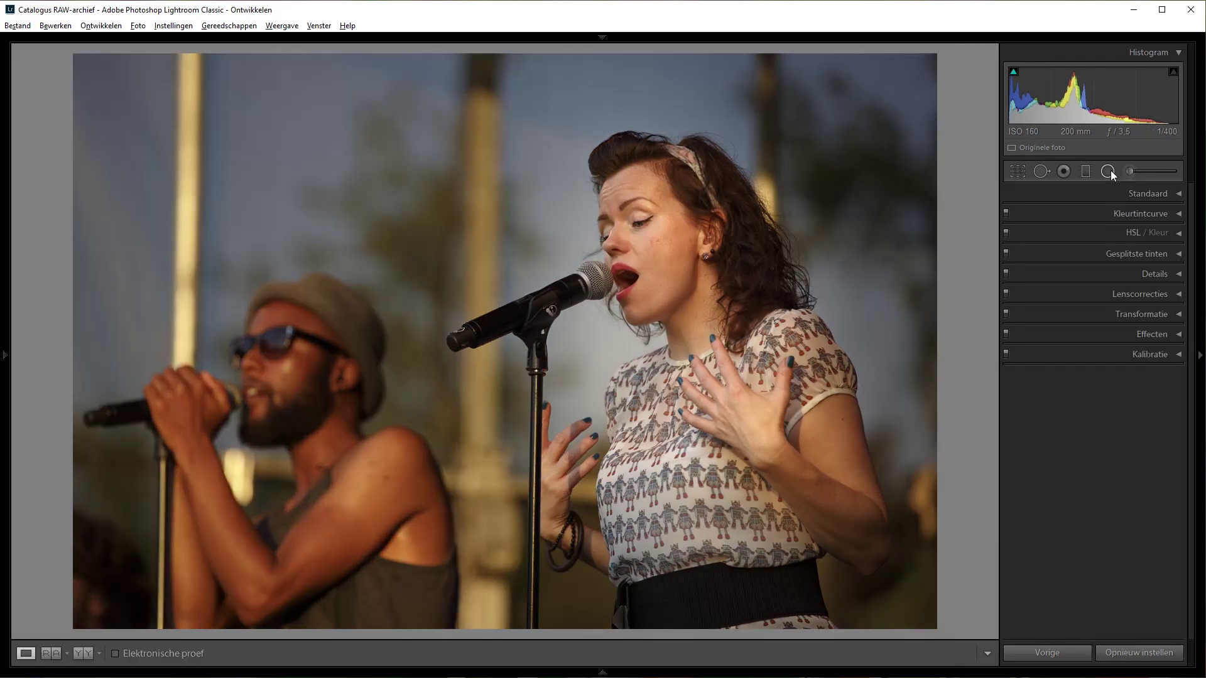
pyautogui.press('\\')
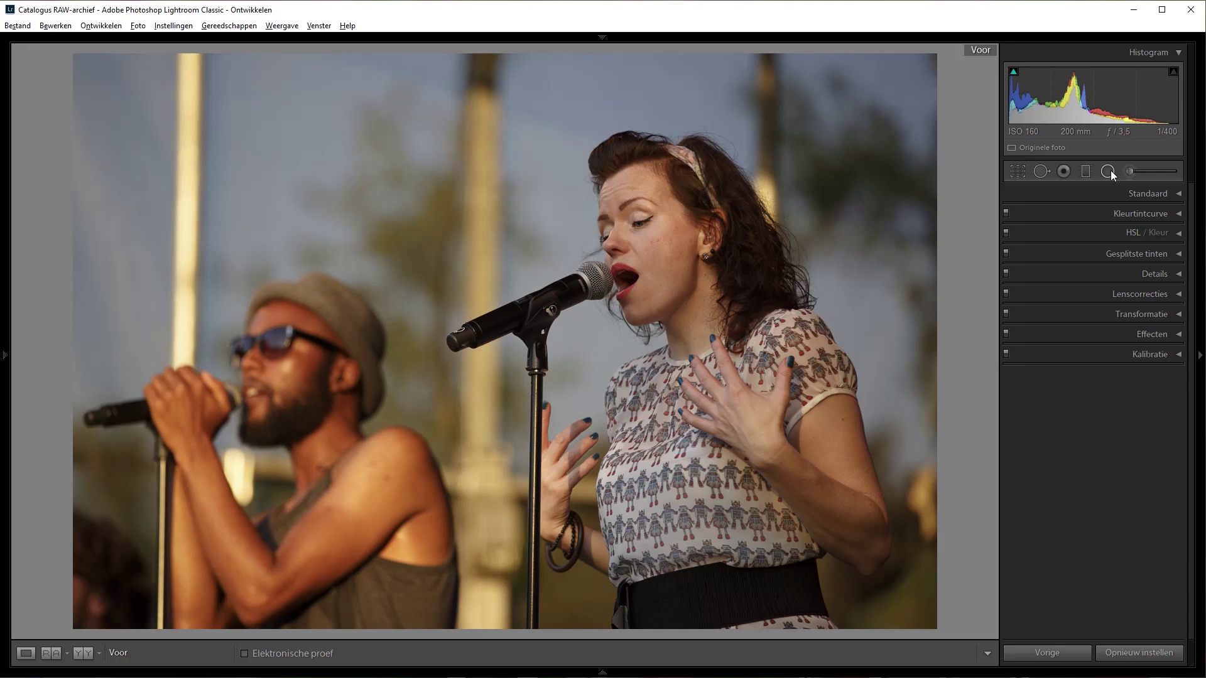
pyautogui.press('\\')
pyautogui.press('\\')
pyautogui.press('\\')
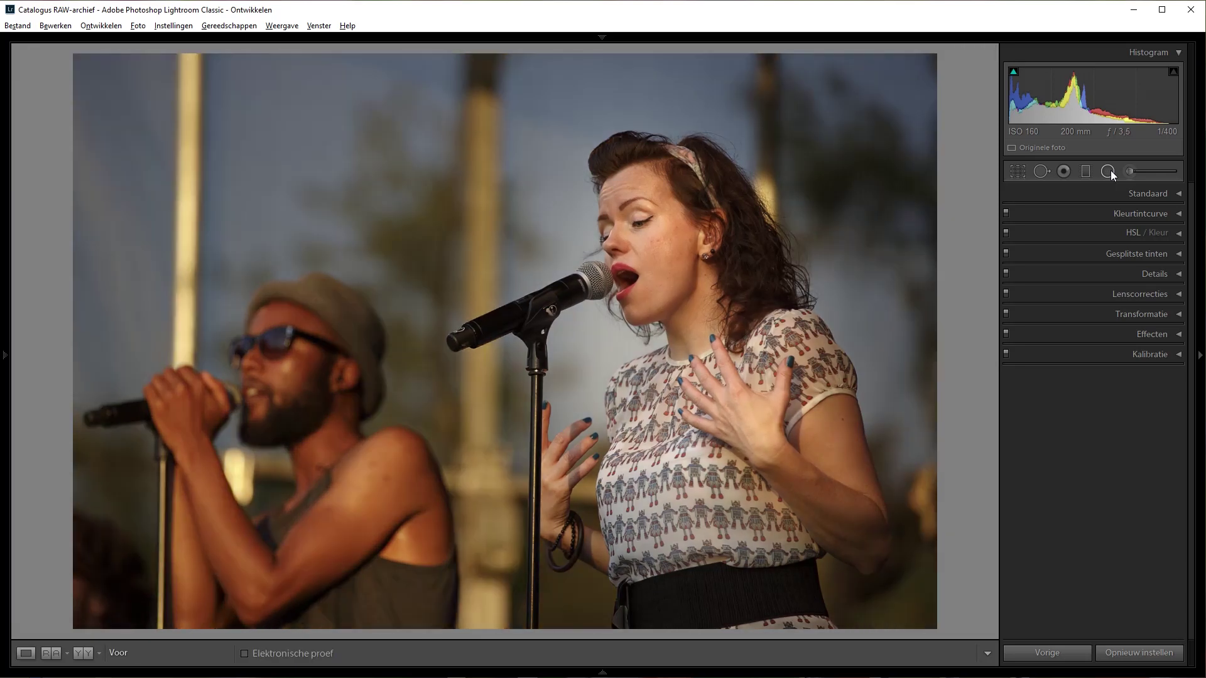
pyautogui.press('\\')
pyautogui.press('\\')
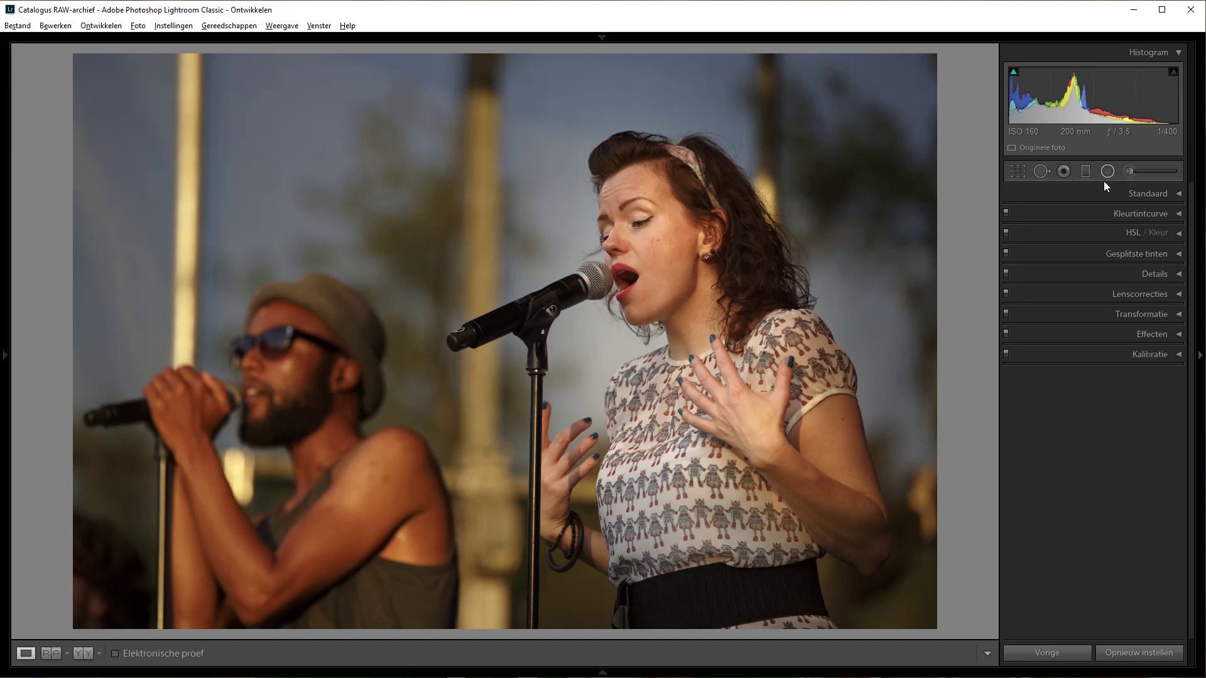
pyautogui.click(1107, 171)
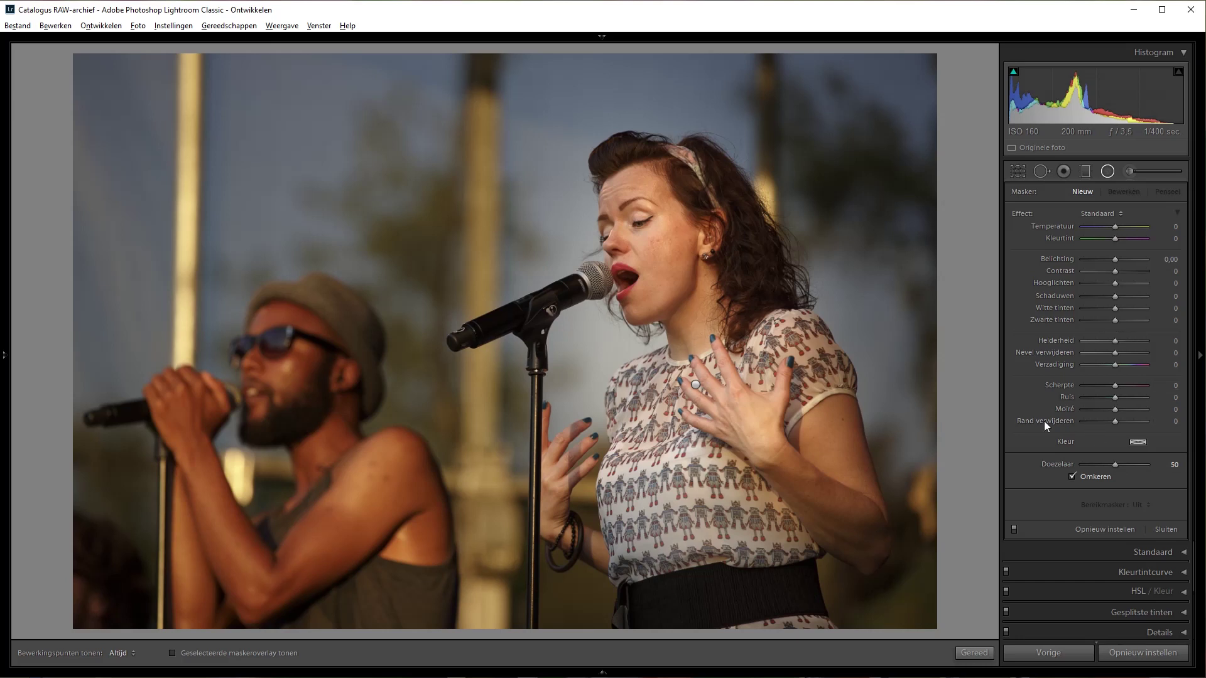
# Select the singer's oval filter, hide its overlay, raise its feather for a soft edge, and close it
pyautogui.click(696, 384)
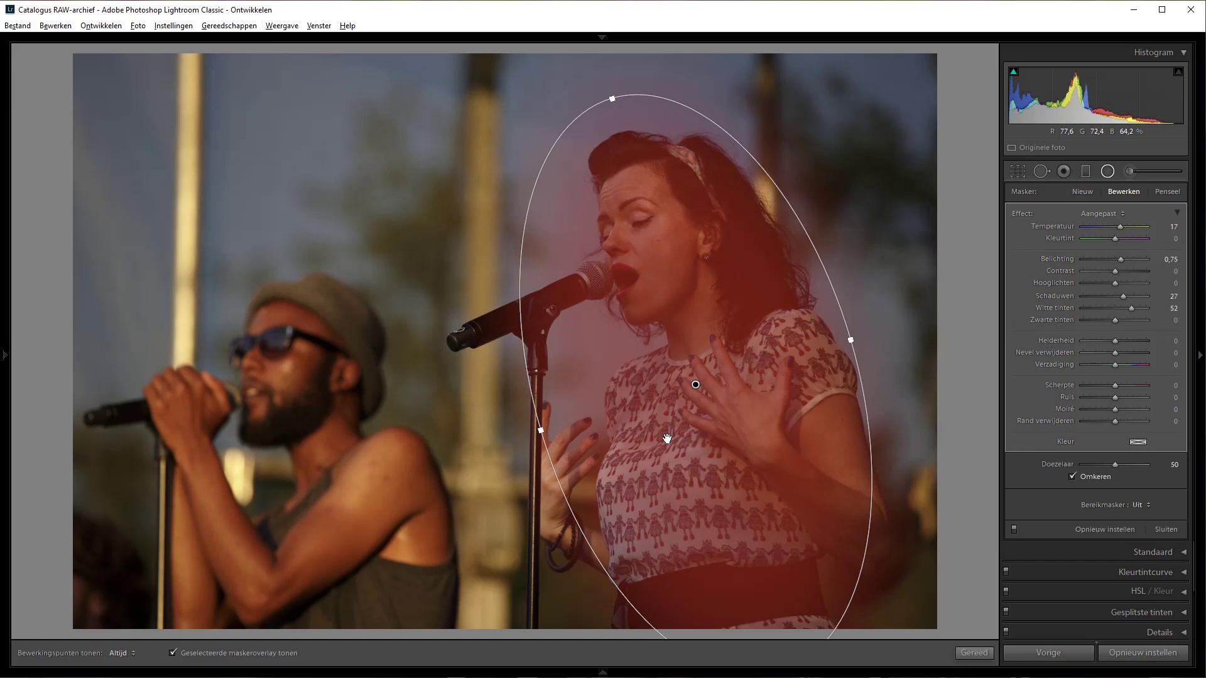
pyautogui.press('o')
pyautogui.press('o')
pyautogui.press('o')
pyautogui.press('o')
pyautogui.moveTo(1116, 465); pyautogui.dragTo(1075, 465)
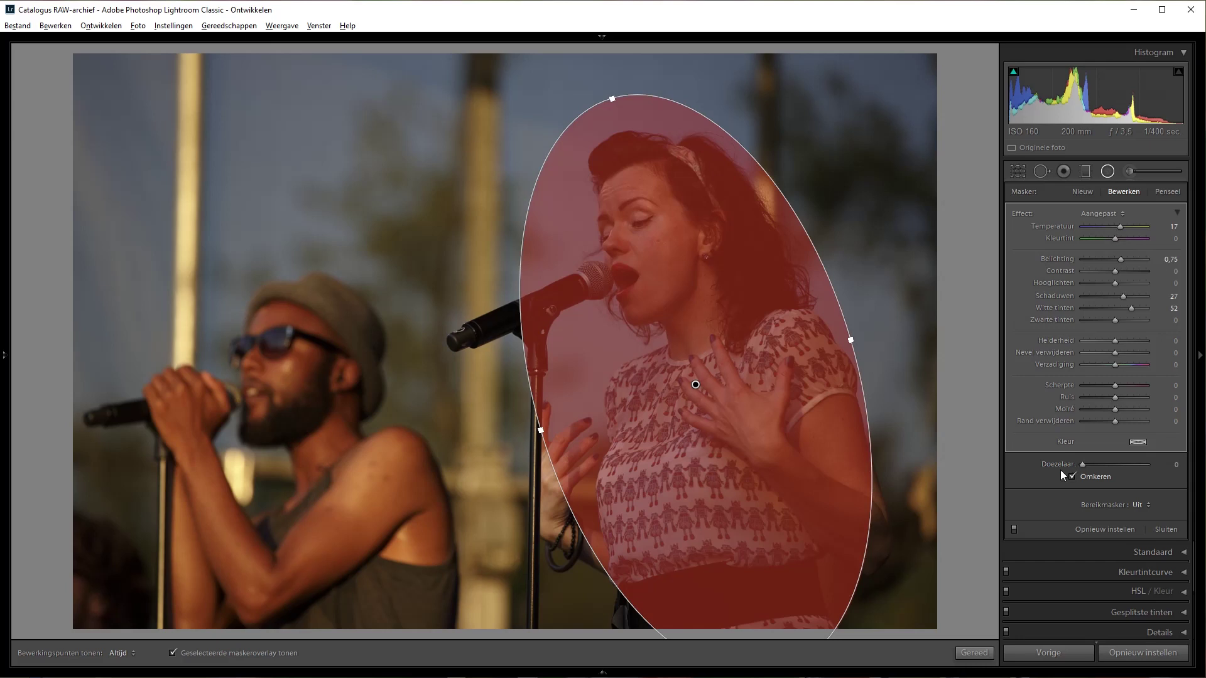
pyautogui.moveTo(1081, 465)
pyautogui.mouseDown()
pyautogui.moveTo(1137, 463)
pyautogui.moveTo(1115, 466)
pyautogui.mouseUp()
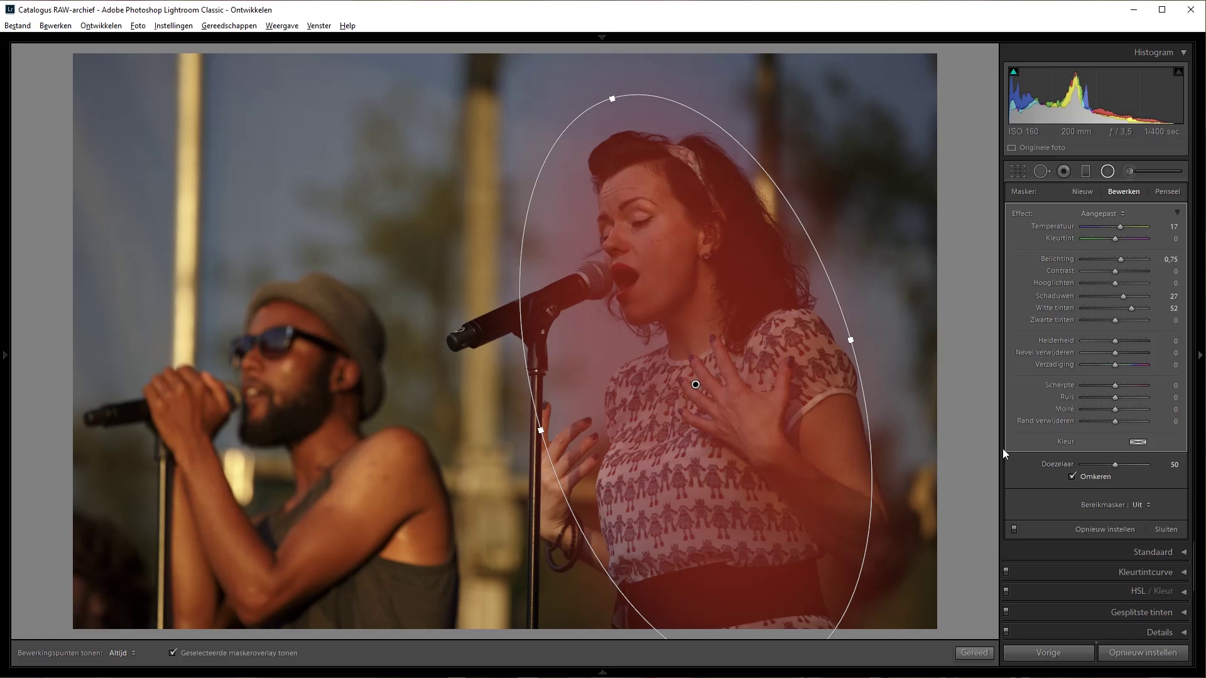
pyautogui.click(1108, 172)
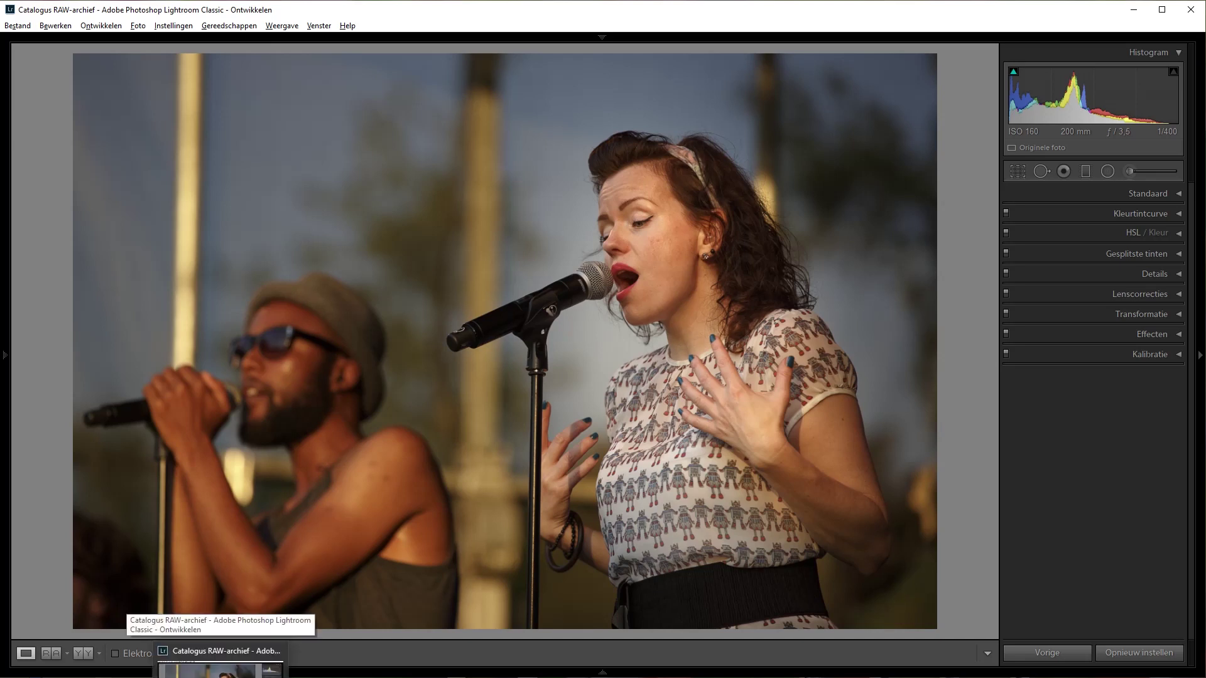
# Open village landscape IMG_0296.CR2 and crop it to 16 x 9, straightened to 1.10 degrees
pyautogui.click(603, 672)
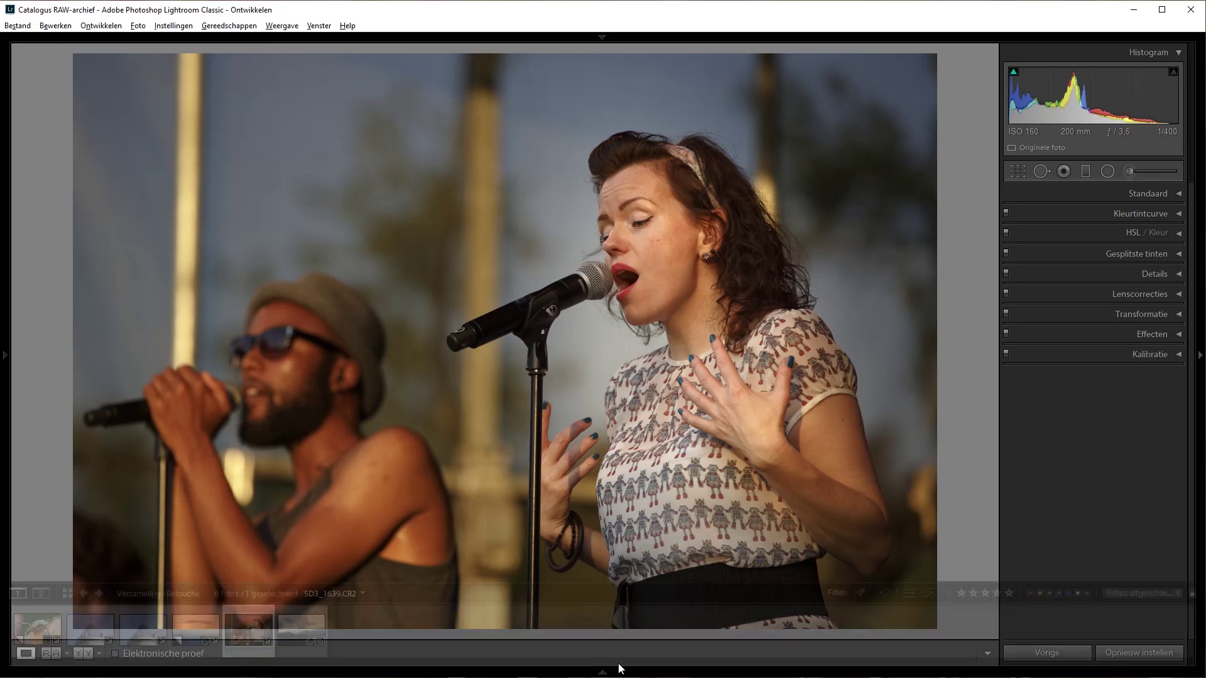
pyautogui.click(292, 639)
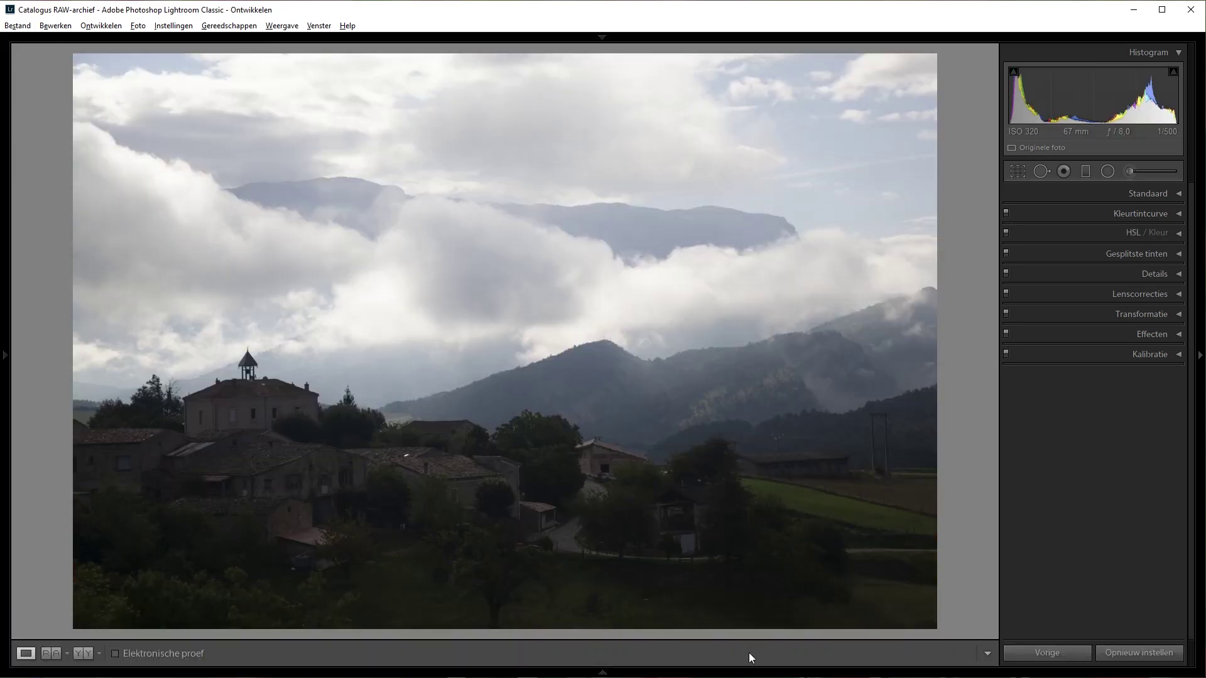
pyautogui.press('r')
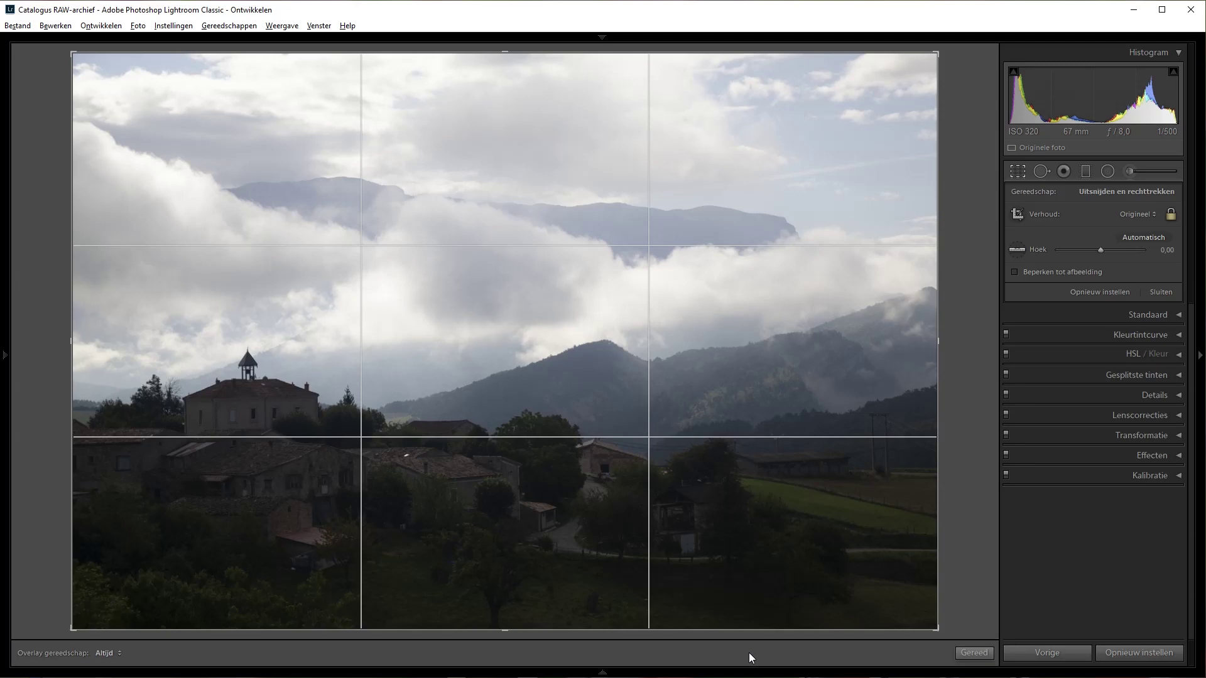
pyautogui.moveTo(969, 548); pyautogui.dragTo(966, 556)
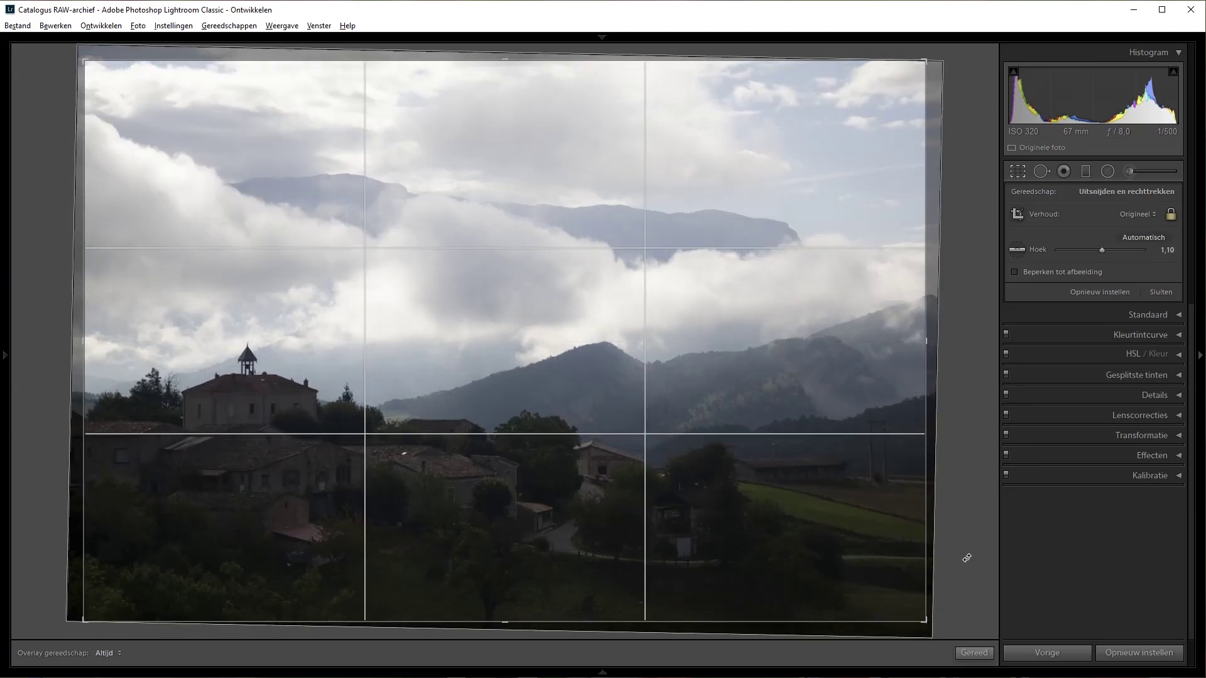
pyautogui.click(1134, 217)
pyautogui.click(1106, 363)
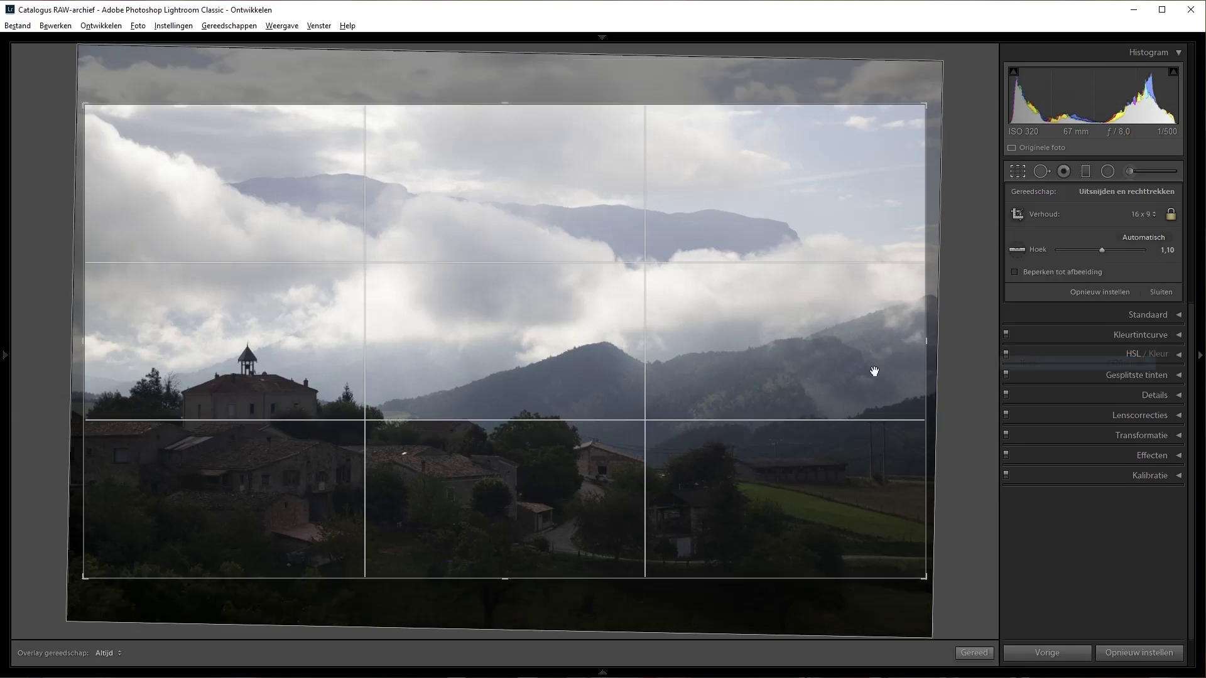
pyautogui.moveTo(484, 472); pyautogui.dragTo(486, 485)
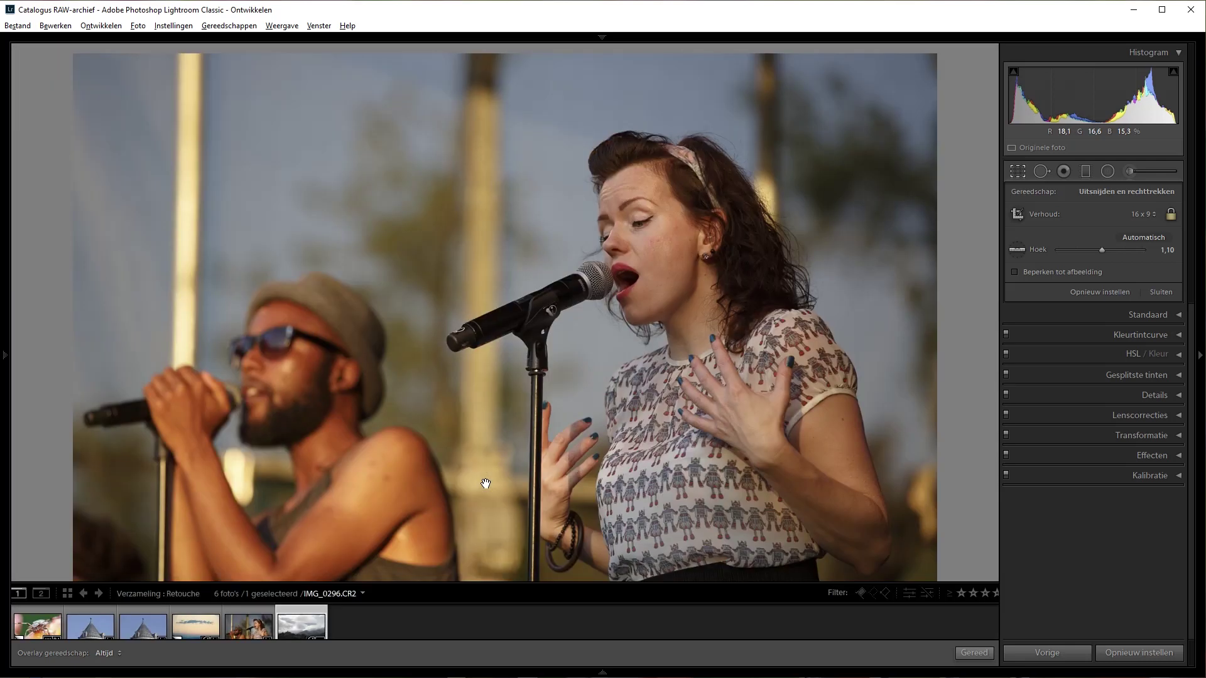
# Apply the crop and set highlights −100, exposure +1.00, dehaze +52, temperature 6800, whites +41
pyautogui.press('Return')
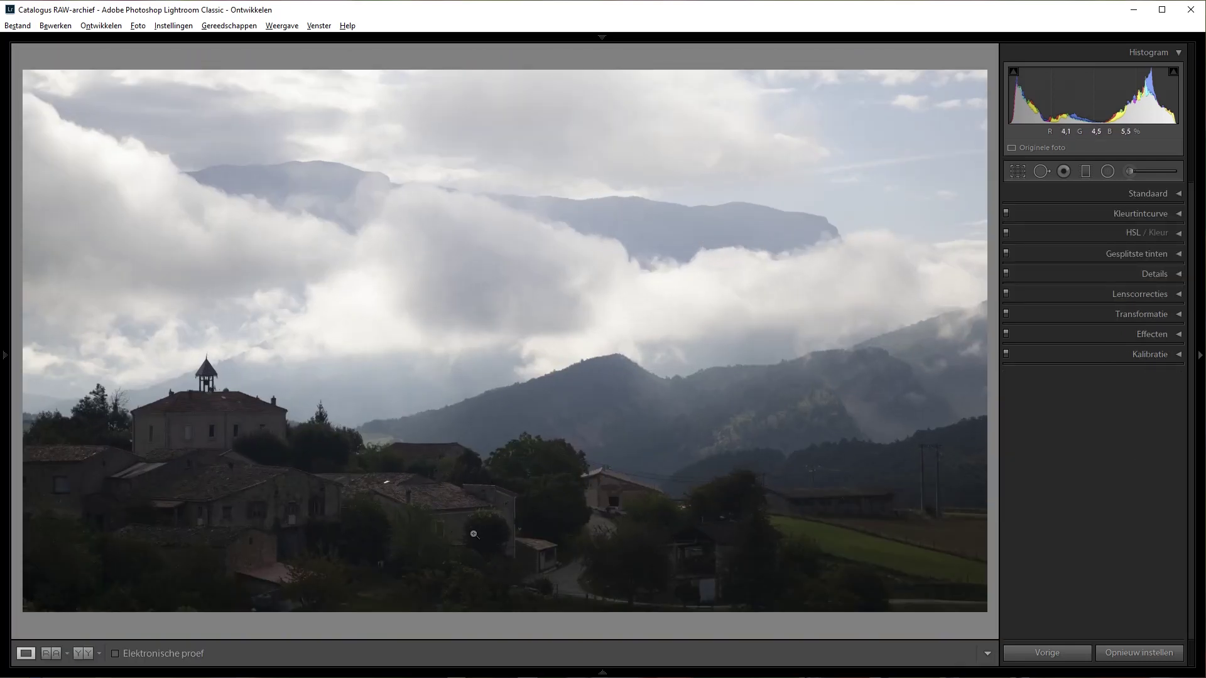
pyautogui.click(1179, 193)
pyautogui.moveTo(1121, 353)
pyautogui.mouseDown()
pyautogui.moveTo(1053, 355)
pyautogui.moveTo(1145, 367)
pyautogui.mouseUp()
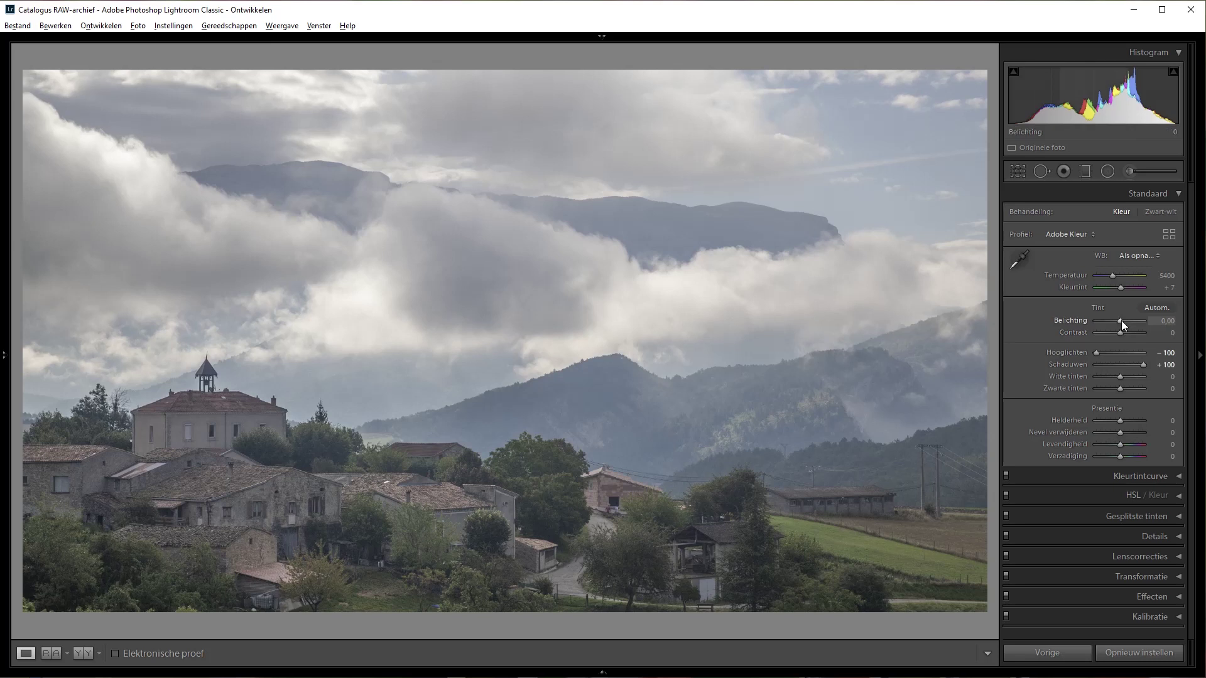
pyautogui.moveTo(1122, 320); pyautogui.dragTo(1125, 320)
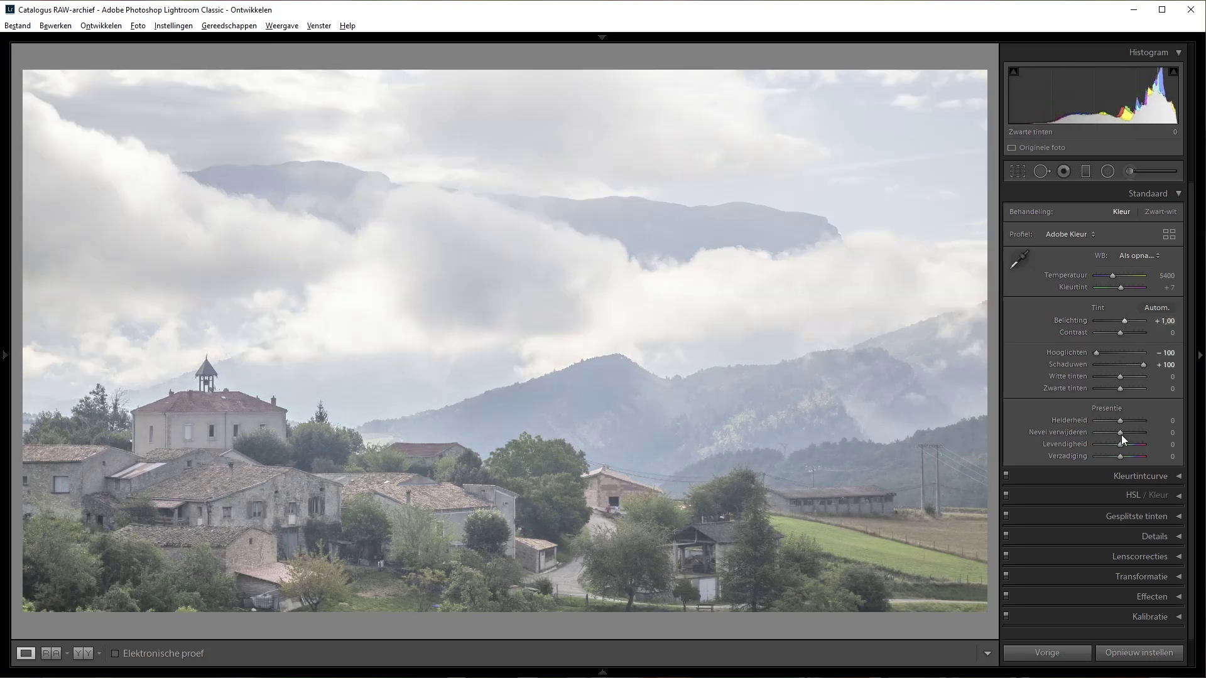
pyautogui.moveTo(1119, 432); pyautogui.dragTo(1131, 432)
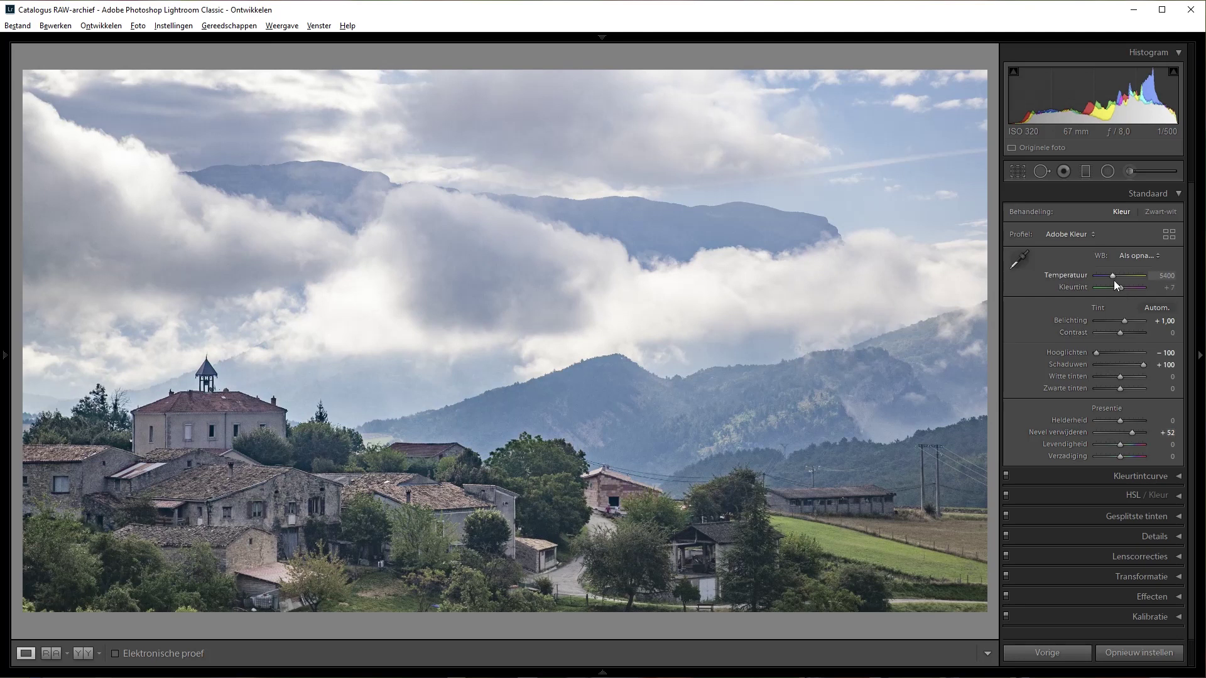
pyautogui.moveTo(1114, 278); pyautogui.dragTo(1118, 278)
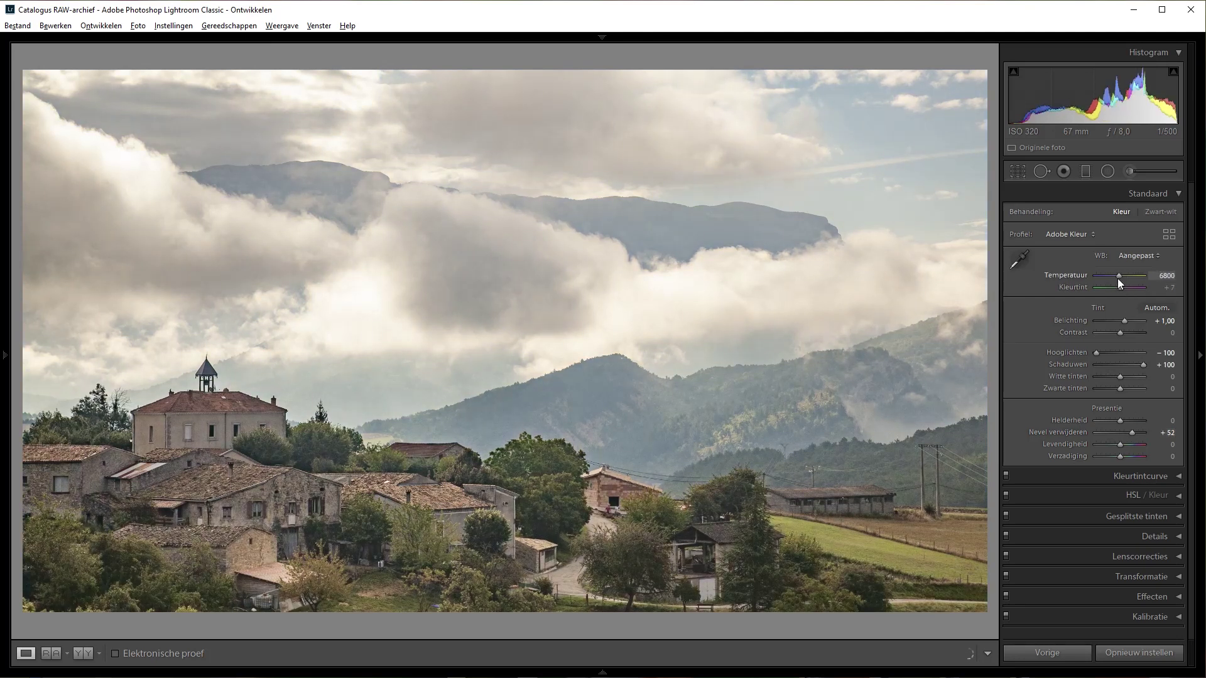
pyautogui.moveTo(1120, 376); pyautogui.dragTo(1128, 376)
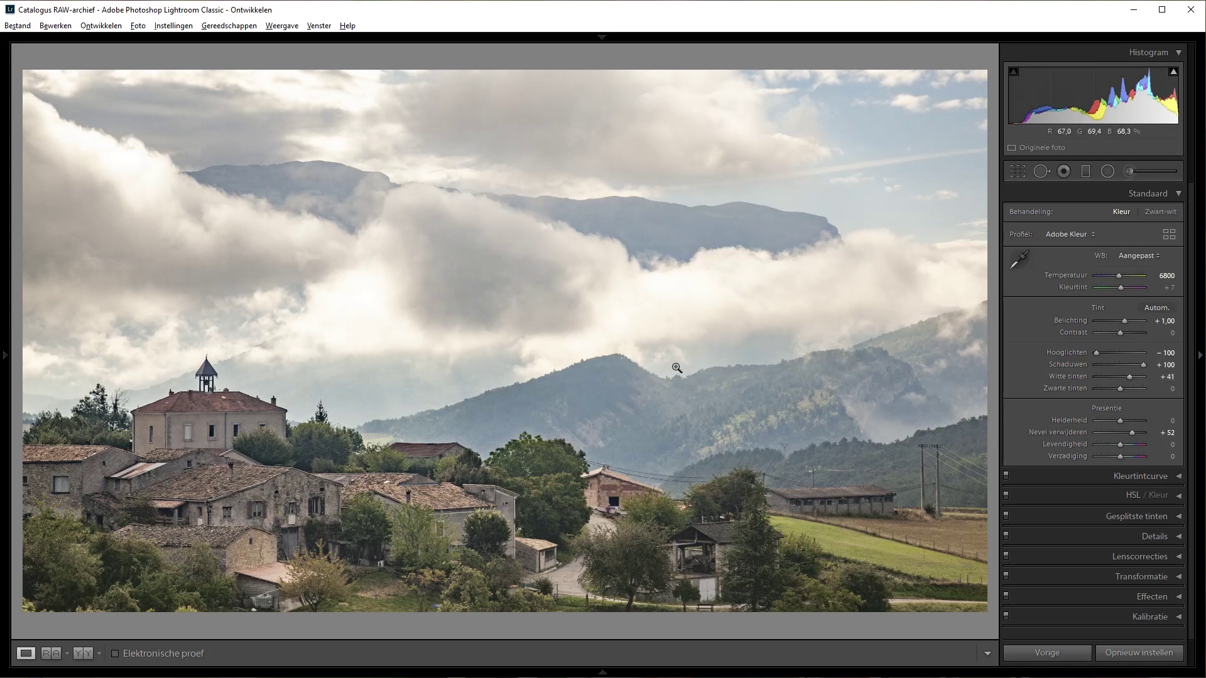
# Reset all edits and recrop the landscape to 16 x 9, straightened to 1.81 degrees
pyautogui.hotkey('ctrl', 'shift', 'r')
pyautogui.press('r')
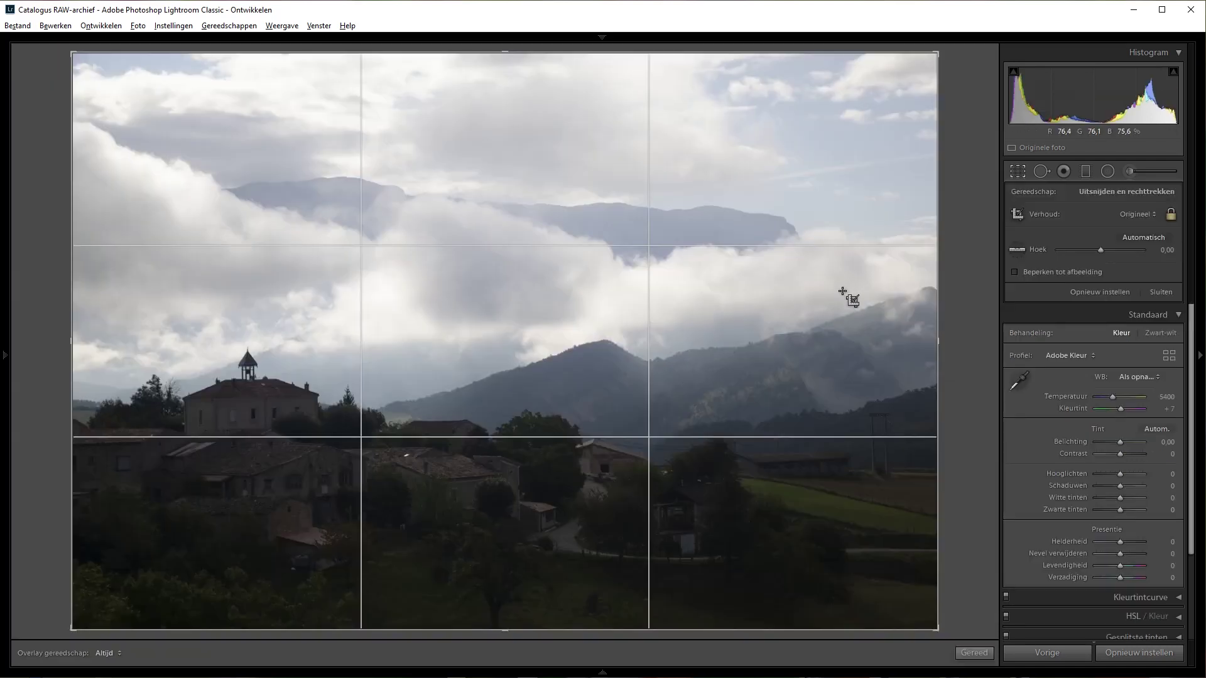
pyautogui.click(1135, 217)
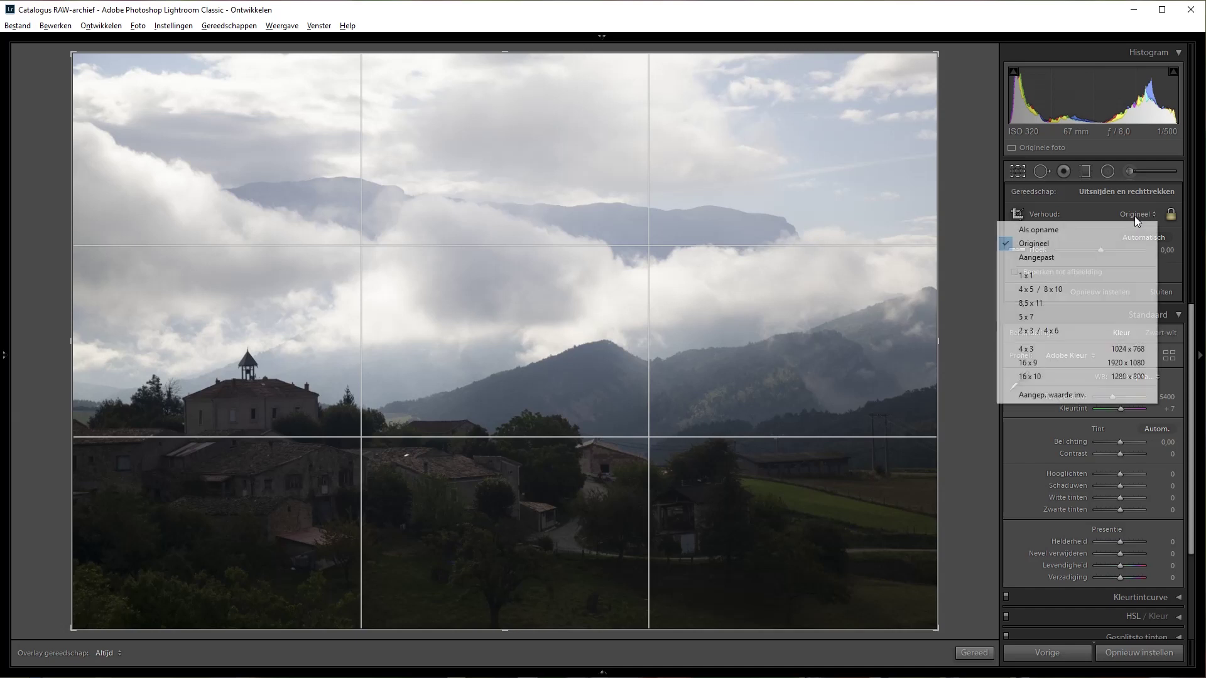
pyautogui.click(1033, 361)
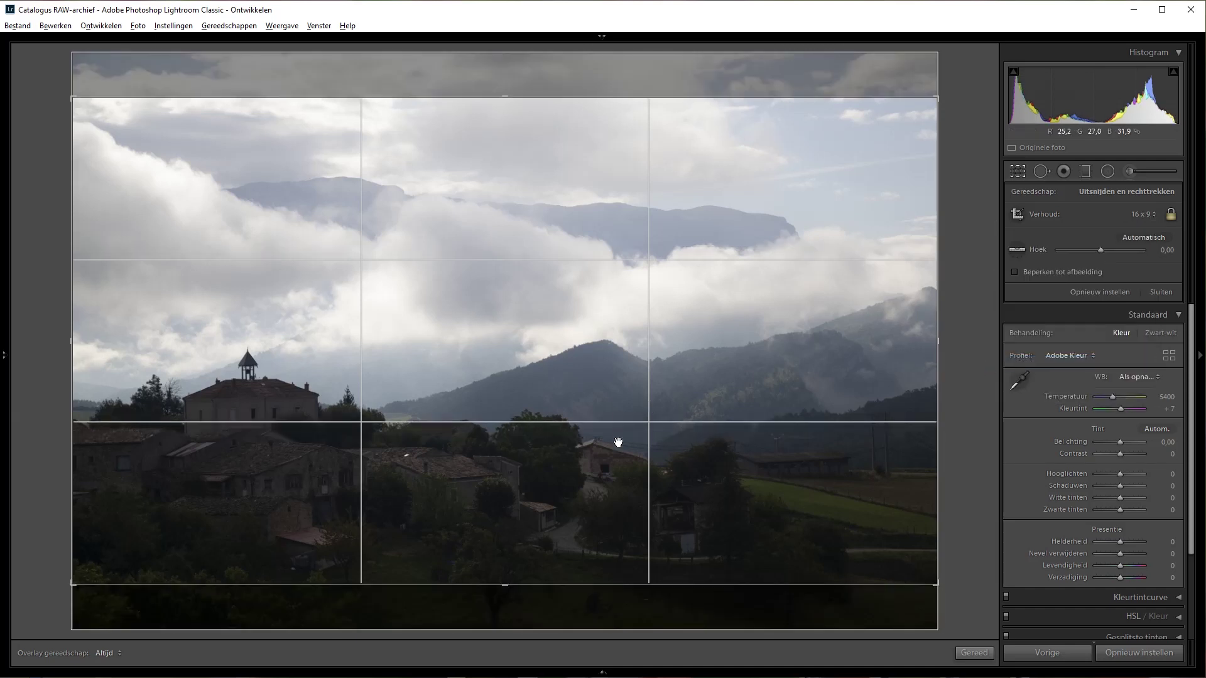
pyautogui.moveTo(654, 485); pyautogui.dragTo(705, 496)
pyautogui.moveTo(955, 583); pyautogui.dragTo(904, 577)
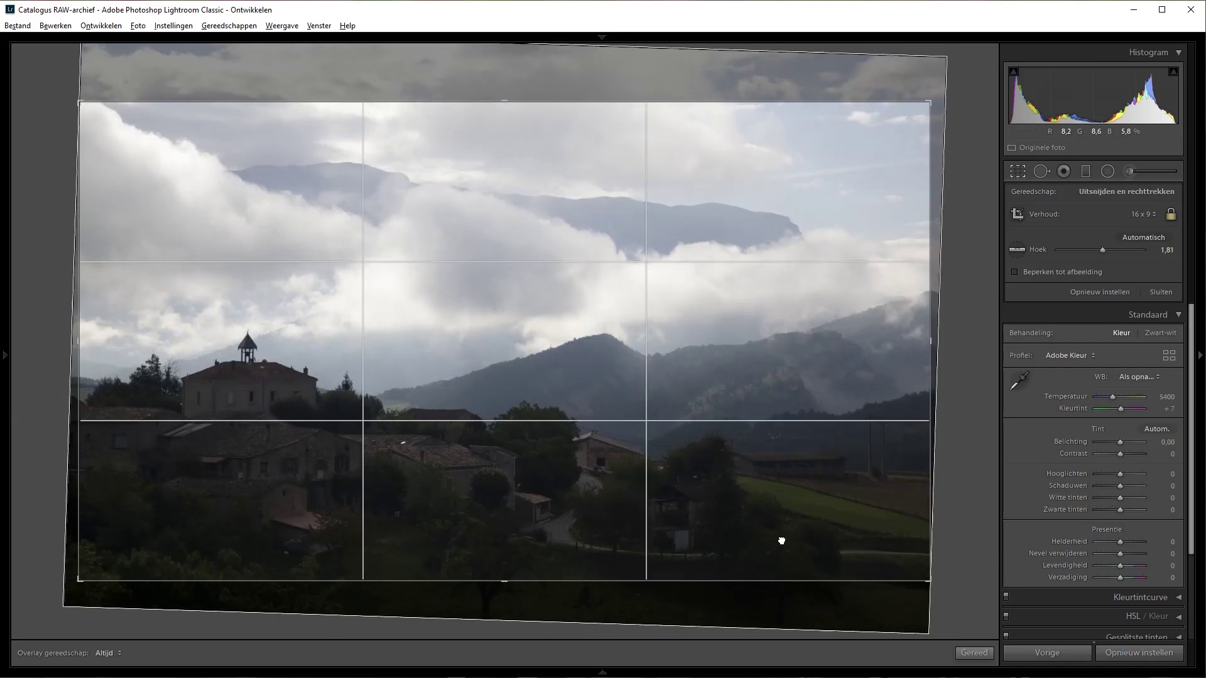
pyautogui.moveTo(781, 540); pyautogui.dragTo(782, 534)
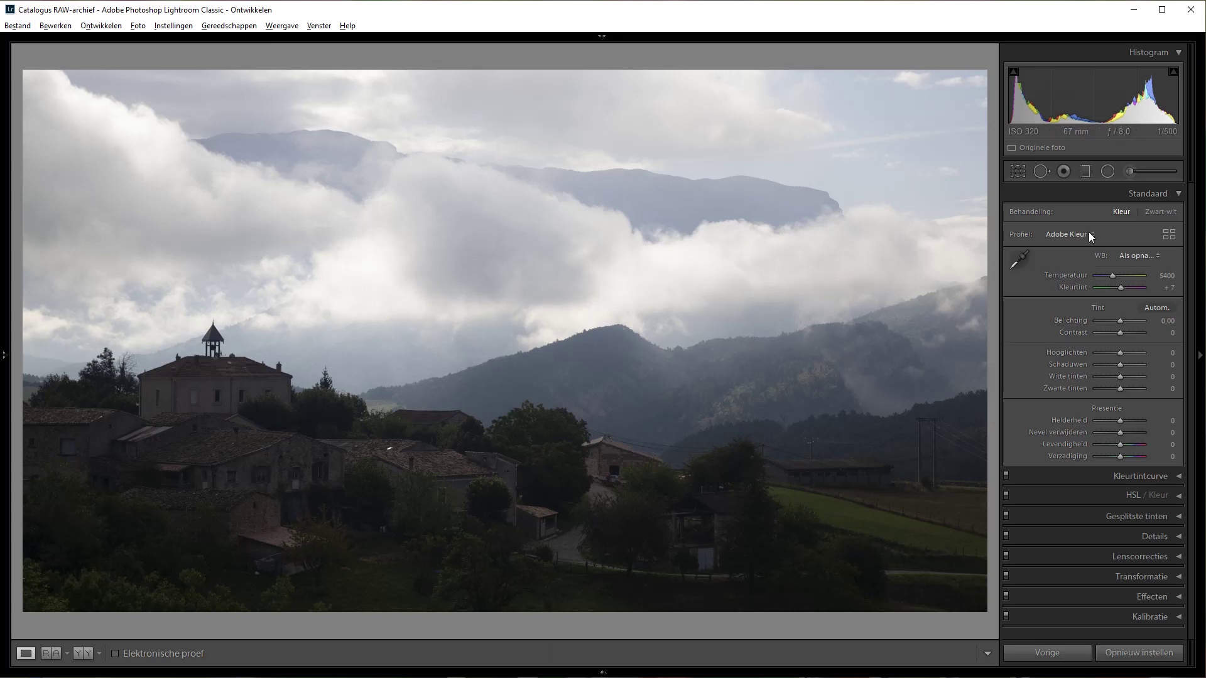
# Draw a graduated filter across the village
pyautogui.click(1085, 171)
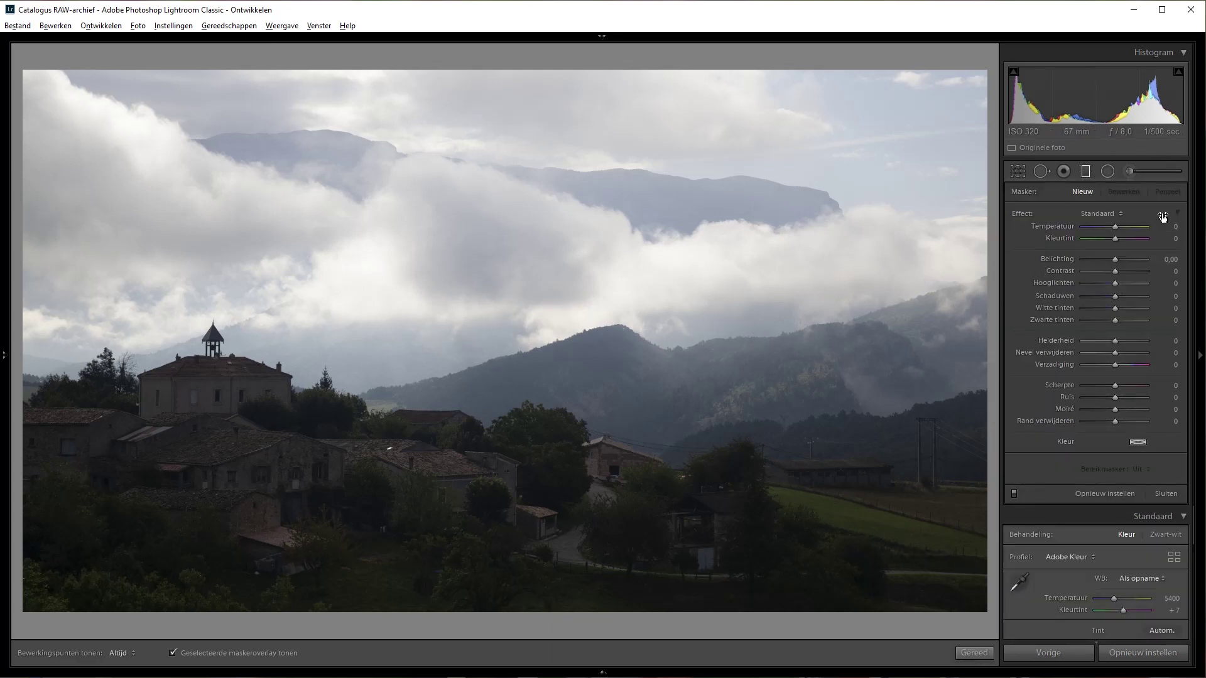
pyautogui.click(1108, 172)
pyautogui.moveTo(464, 429); pyautogui.dragTo(484, 260)
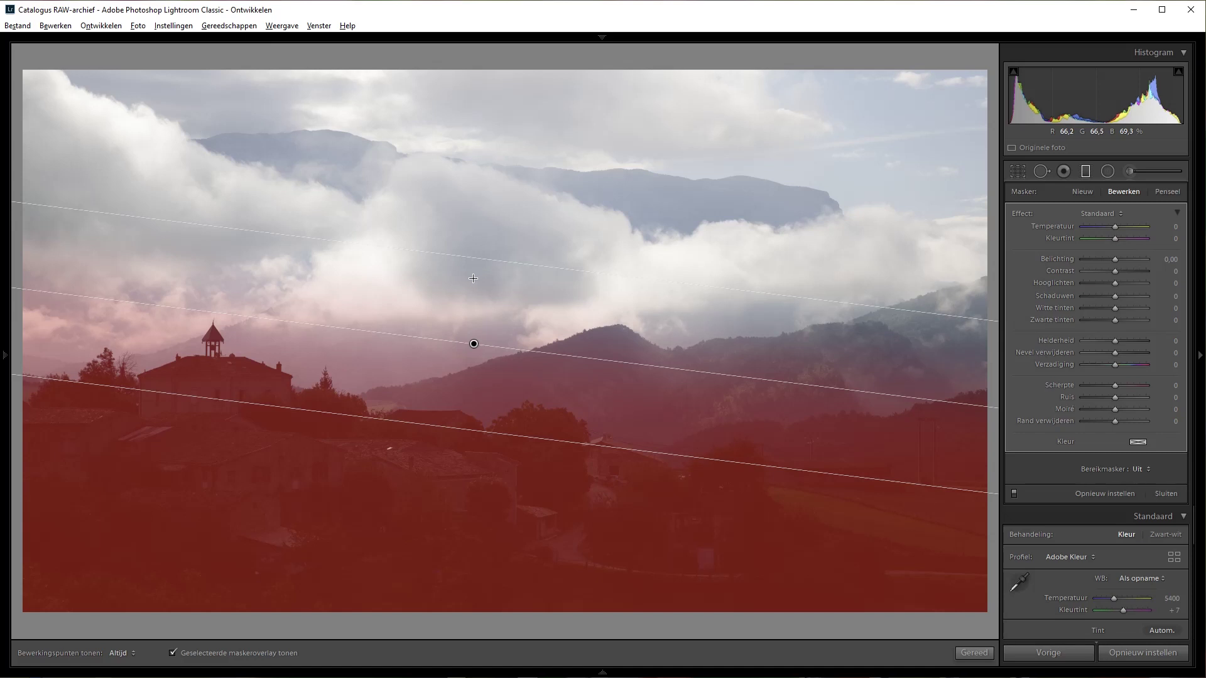
# Spread the gradient's band up into the clouds and down the village, then hide the overlay
pyautogui.press('o')
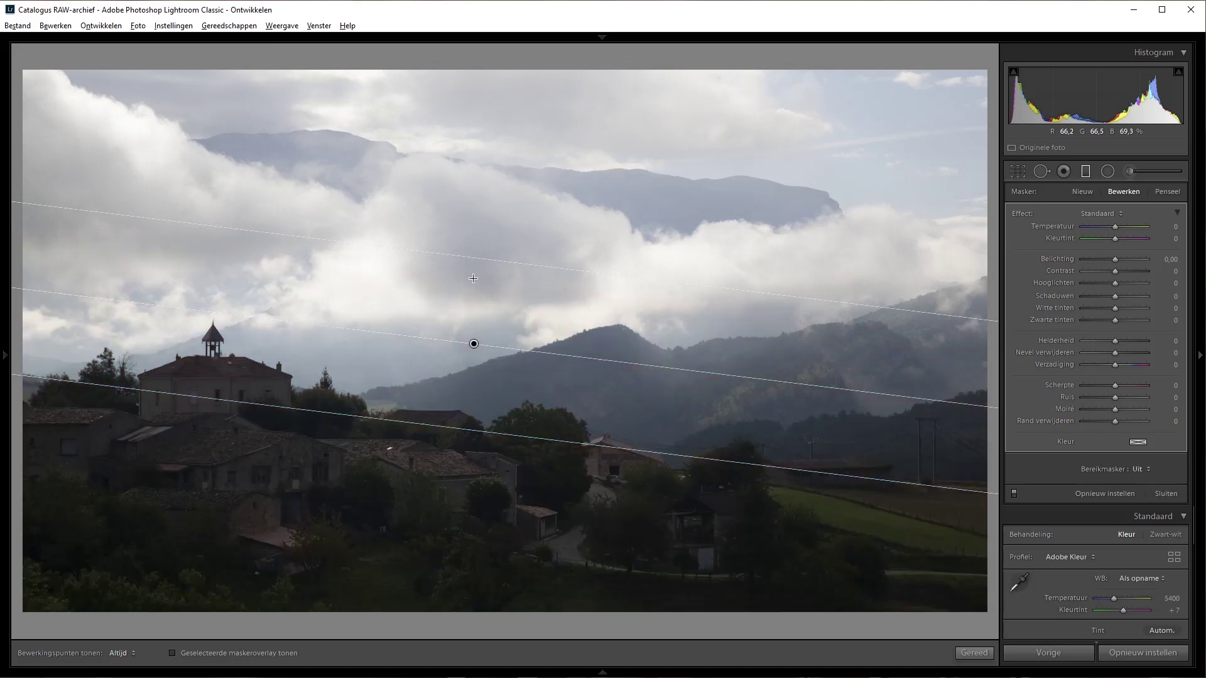
pyautogui.press('o')
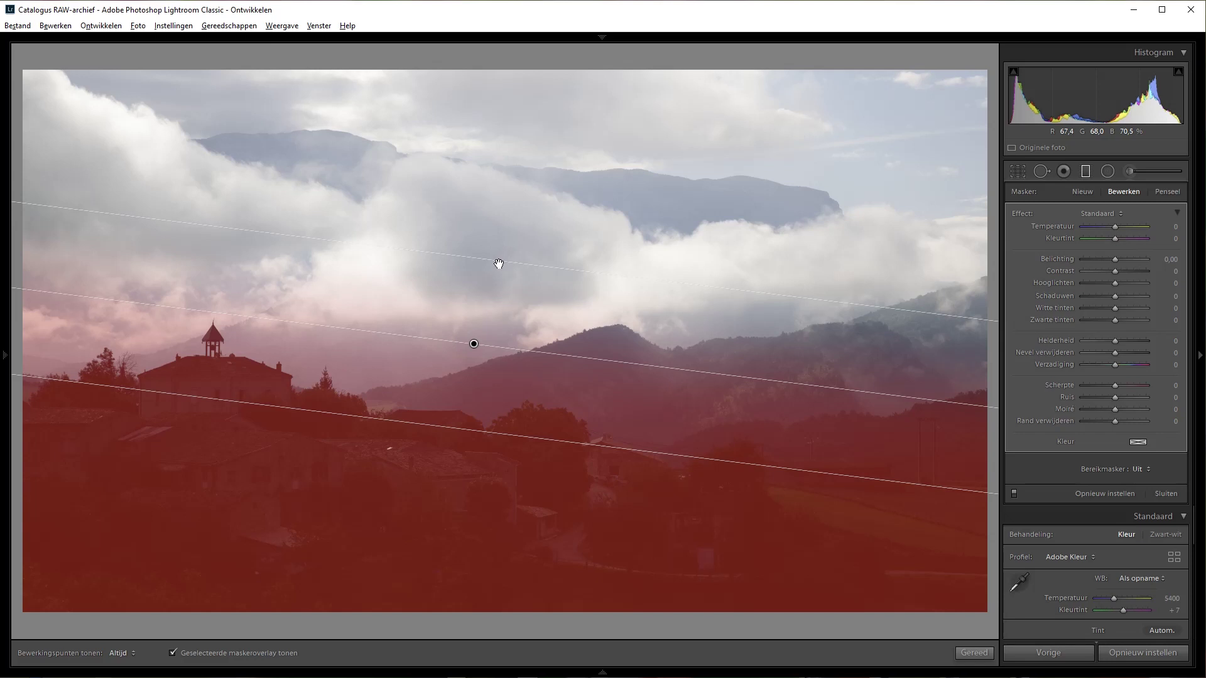
pyautogui.moveTo(500, 262); pyautogui.dragTo(463, 333)
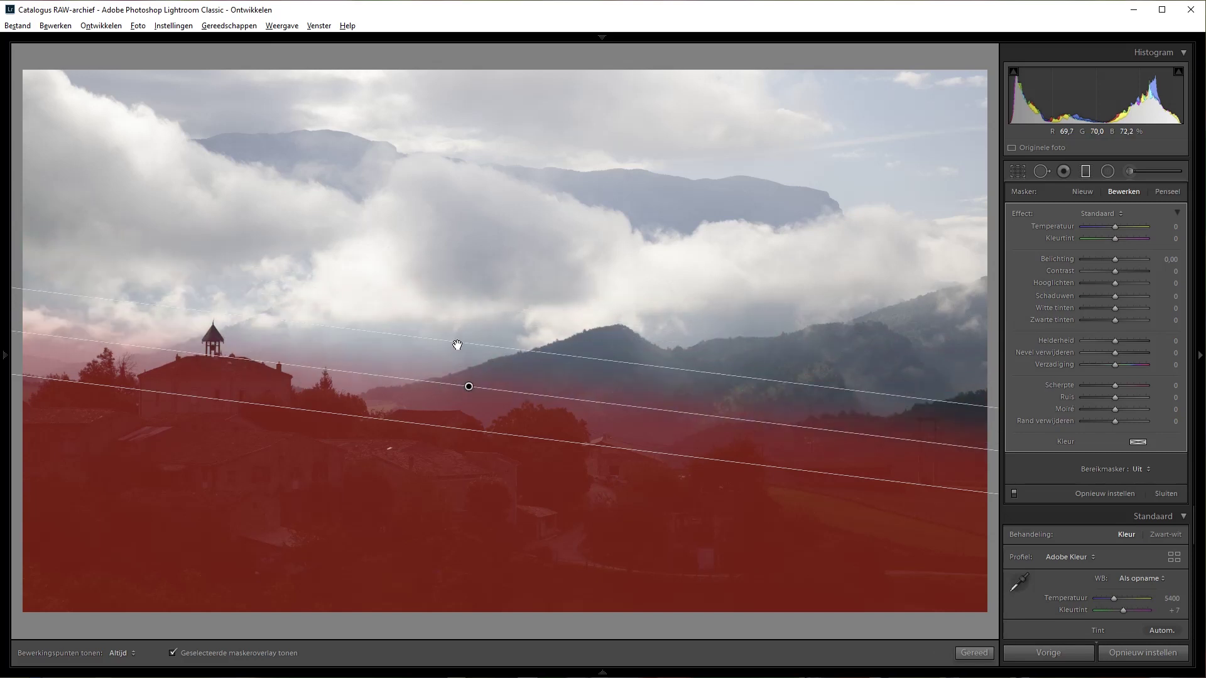
pyautogui.moveTo(470, 379)
pyautogui.mouseDown()
pyautogui.moveTo(482, 346)
pyautogui.moveTo(470, 391)
pyautogui.mouseUp()
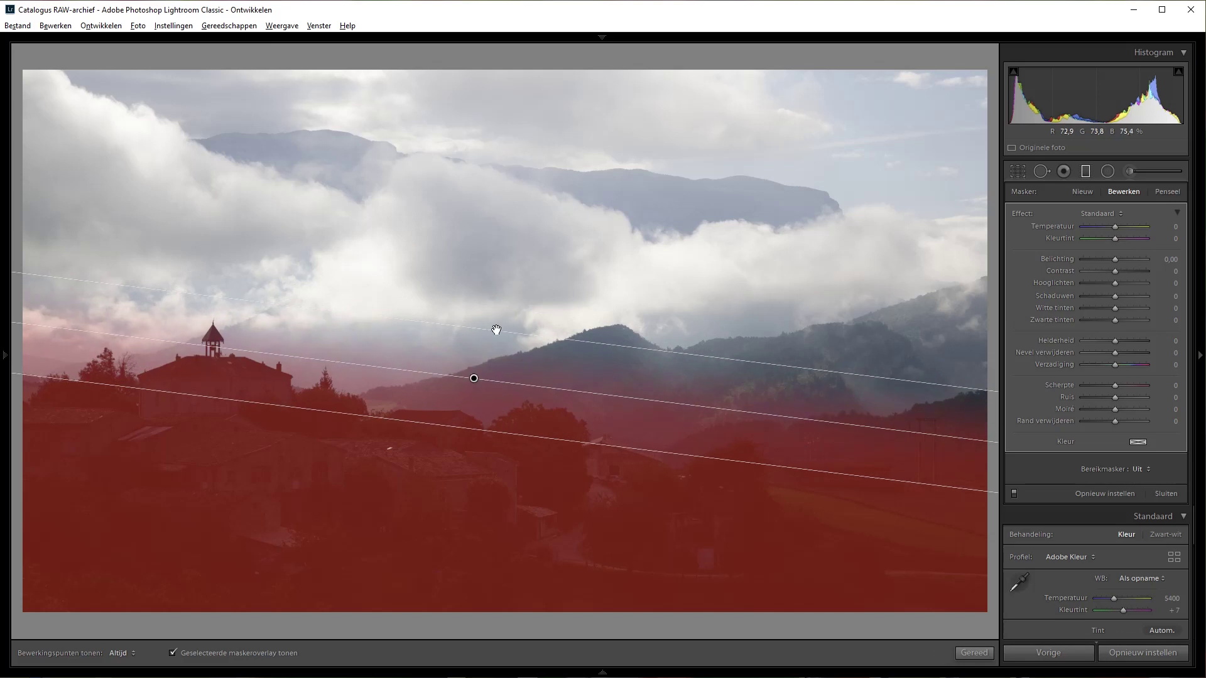
pyautogui.moveTo(495, 333); pyautogui.dragTo(488, 312)
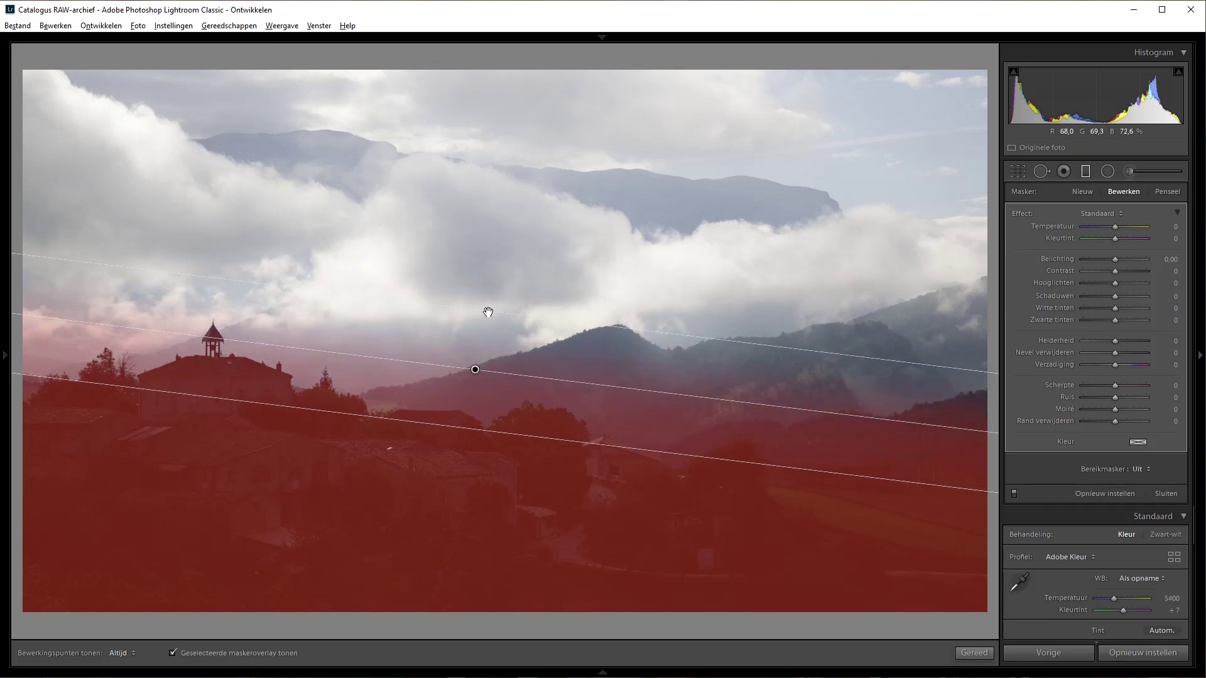
pyautogui.moveTo(447, 426); pyautogui.dragTo(442, 440)
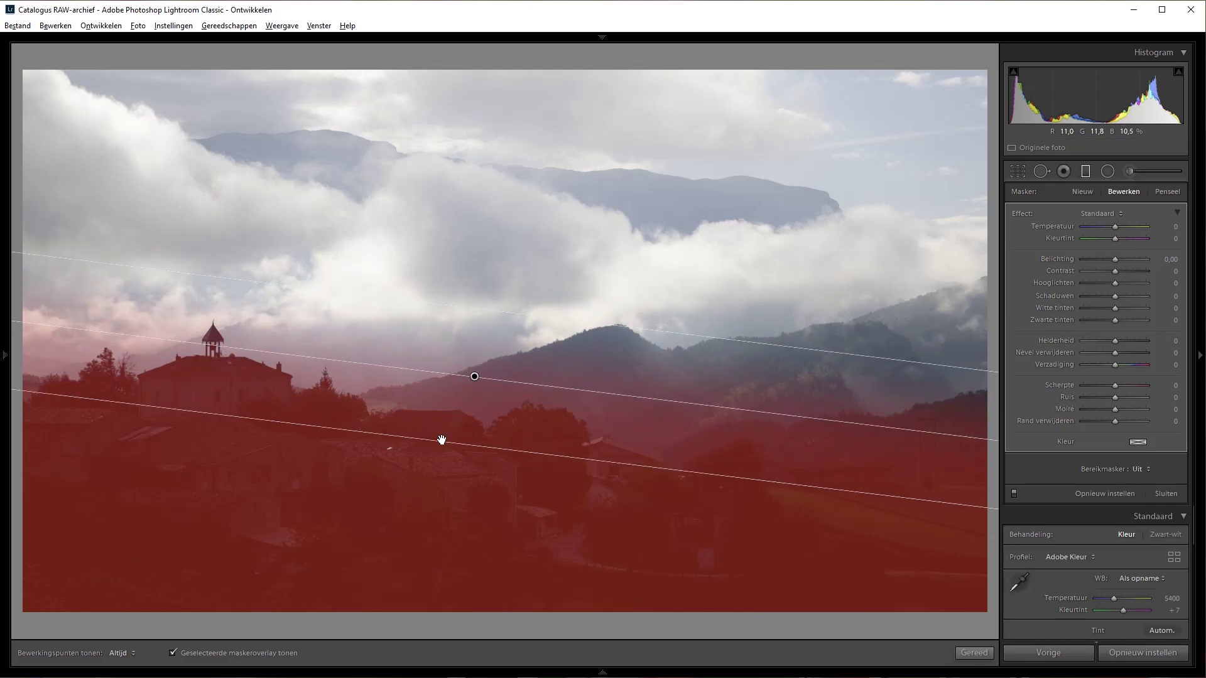
pyautogui.press('o')
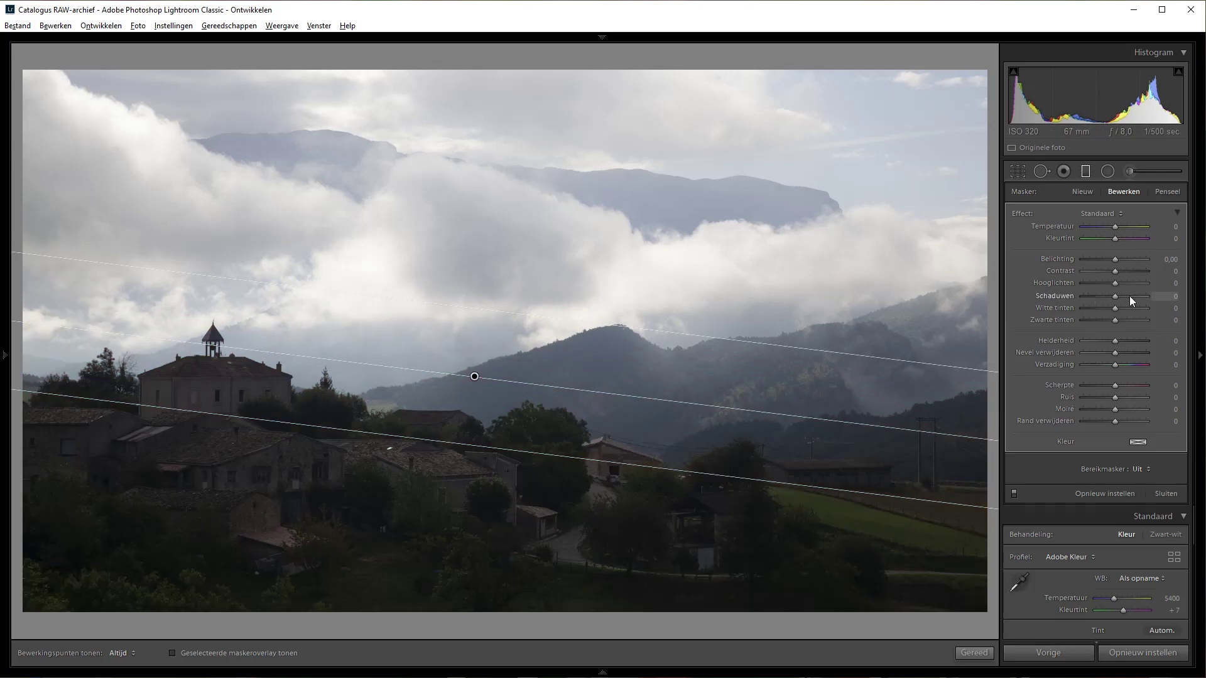
# Set the village filter to exposure 2.10, dehaze 41, whites 68, saturation 33, temperature 7
pyautogui.click(1118, 259)
pyautogui.moveTo(1118, 259); pyautogui.dragTo(1133, 259)
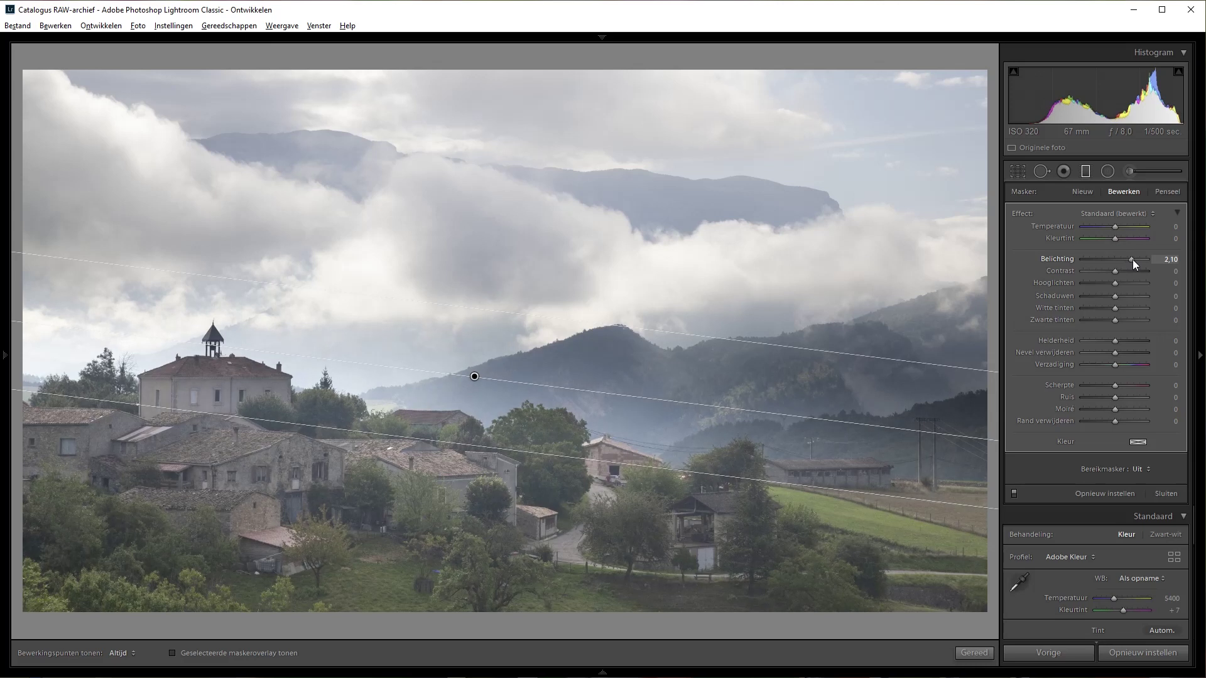
pyautogui.moveTo(1117, 353); pyautogui.dragTo(1129, 353)
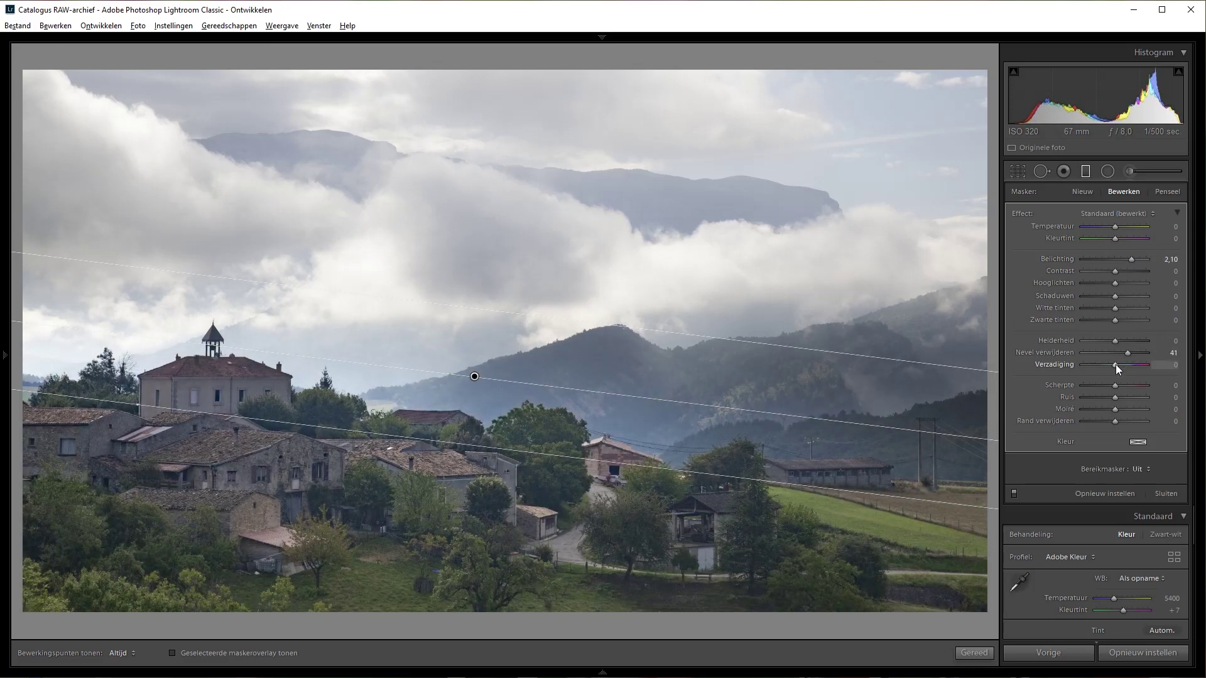
pyautogui.moveTo(1116, 308); pyautogui.dragTo(1137, 308)
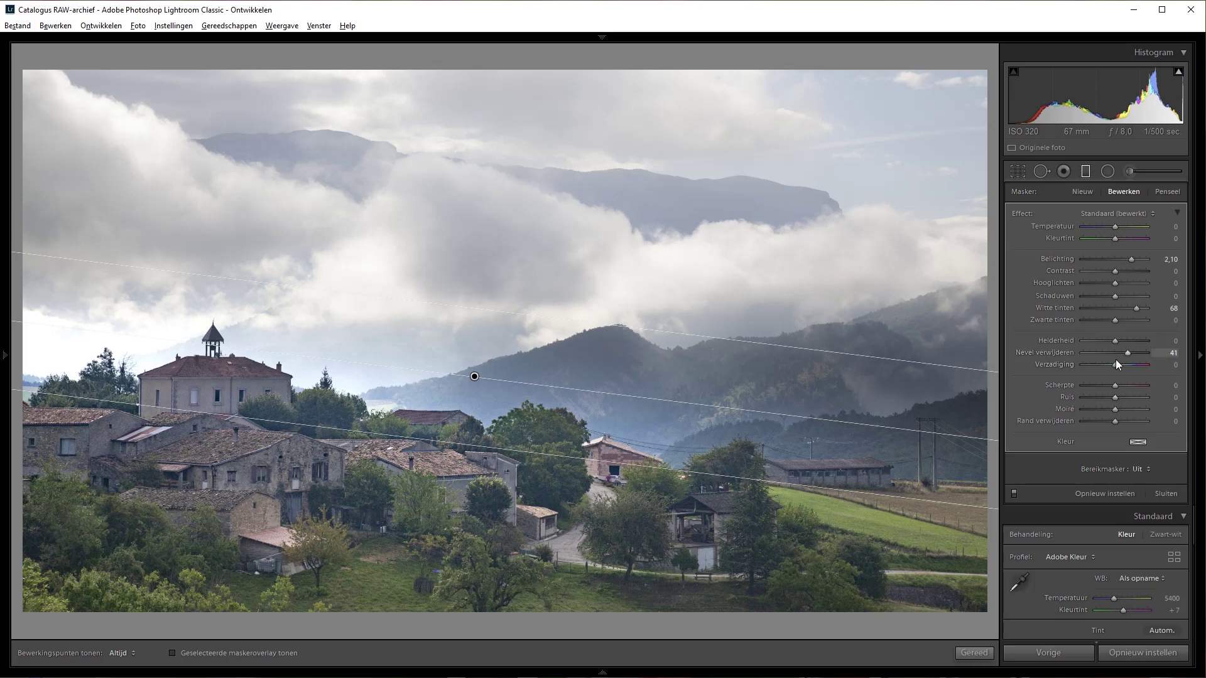
pyautogui.moveTo(1119, 364); pyautogui.dragTo(1126, 364)
pyautogui.moveTo(1114, 227); pyautogui.dragTo(1116, 228)
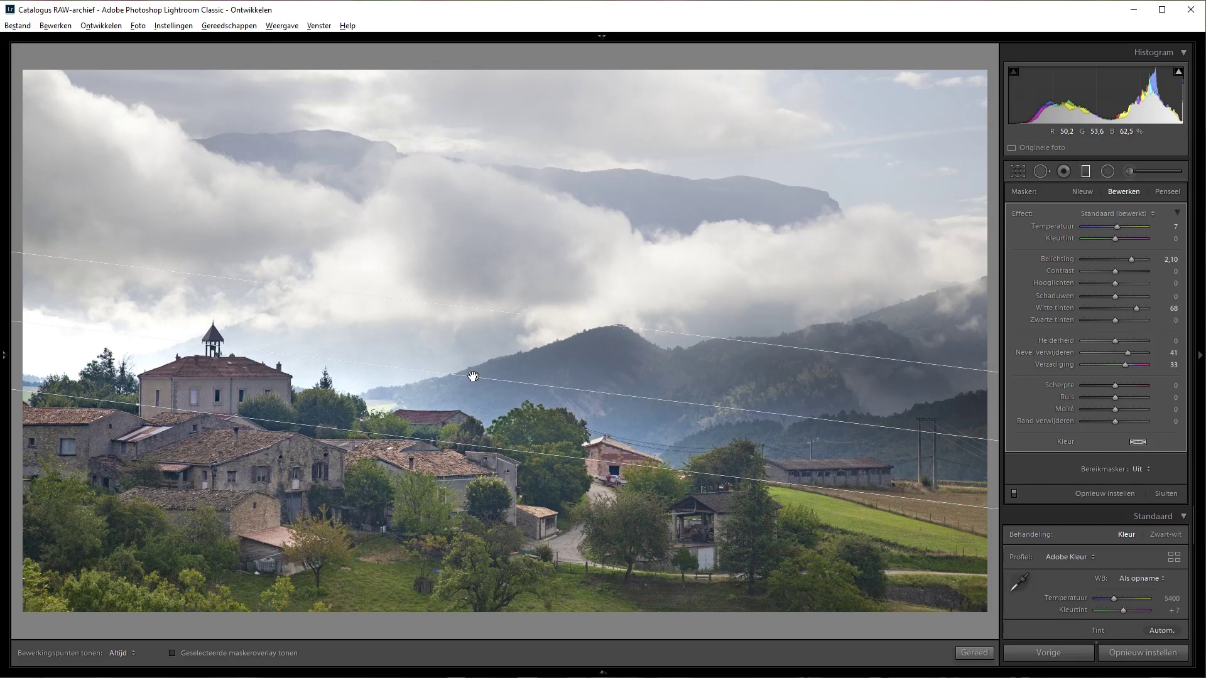
# Nudge the village filter up, rotate it shallower, and draw a second graduated filter over the sky
pyautogui.moveTo(474, 376); pyautogui.dragTo(467, 373)
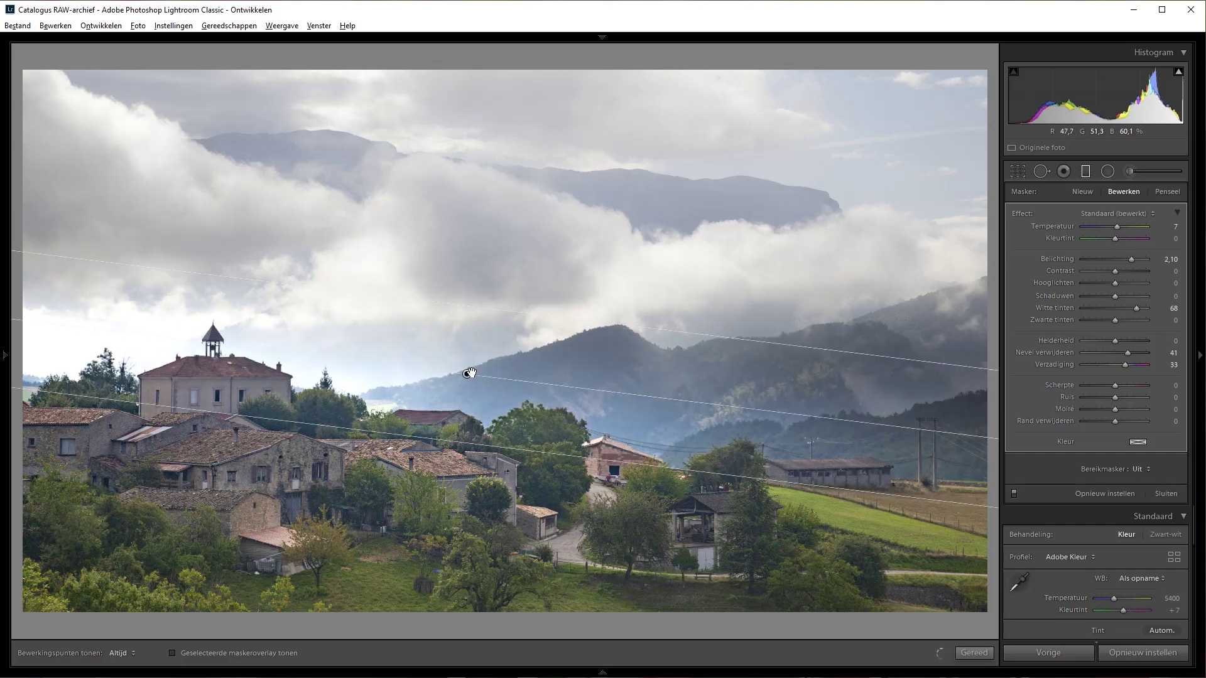
pyautogui.moveTo(721, 407); pyautogui.dragTo(719, 396)
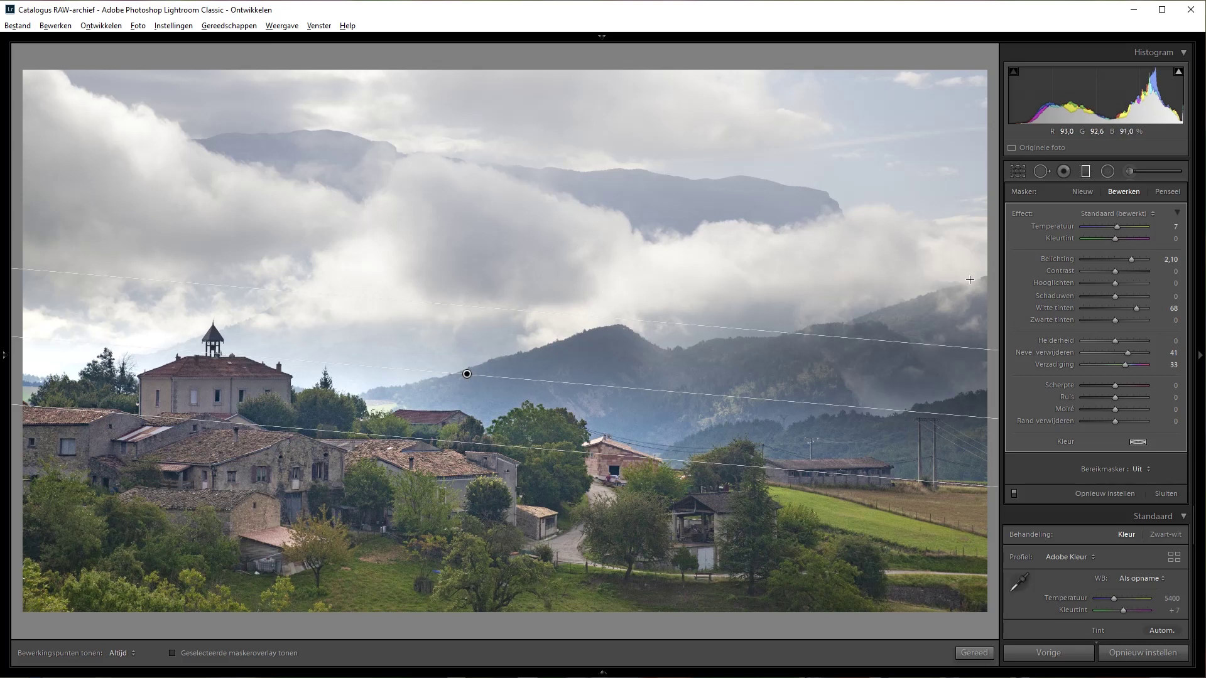
pyautogui.moveTo(512, 292); pyautogui.dragTo(505, 410)
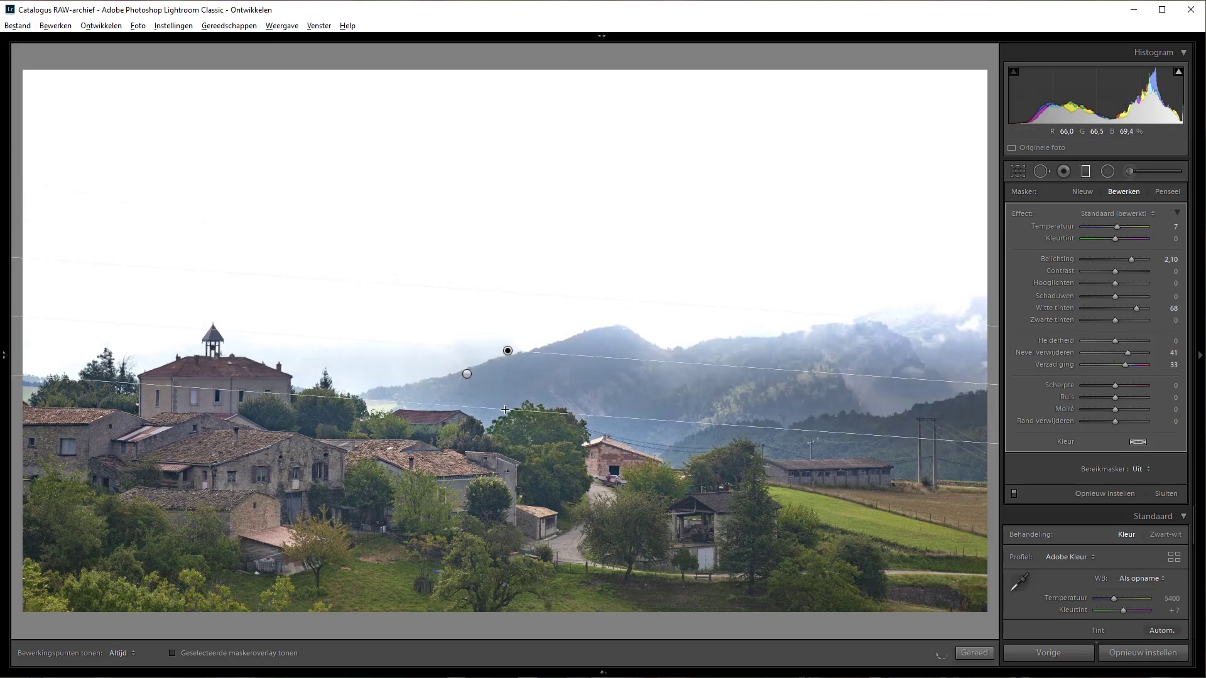
# Reset the sky filter's inherited exposure, whites, dehaze, saturation and temperature sliders to zero
pyautogui.doubleClick(1131, 259)
pyautogui.doubleClick(1135, 307)
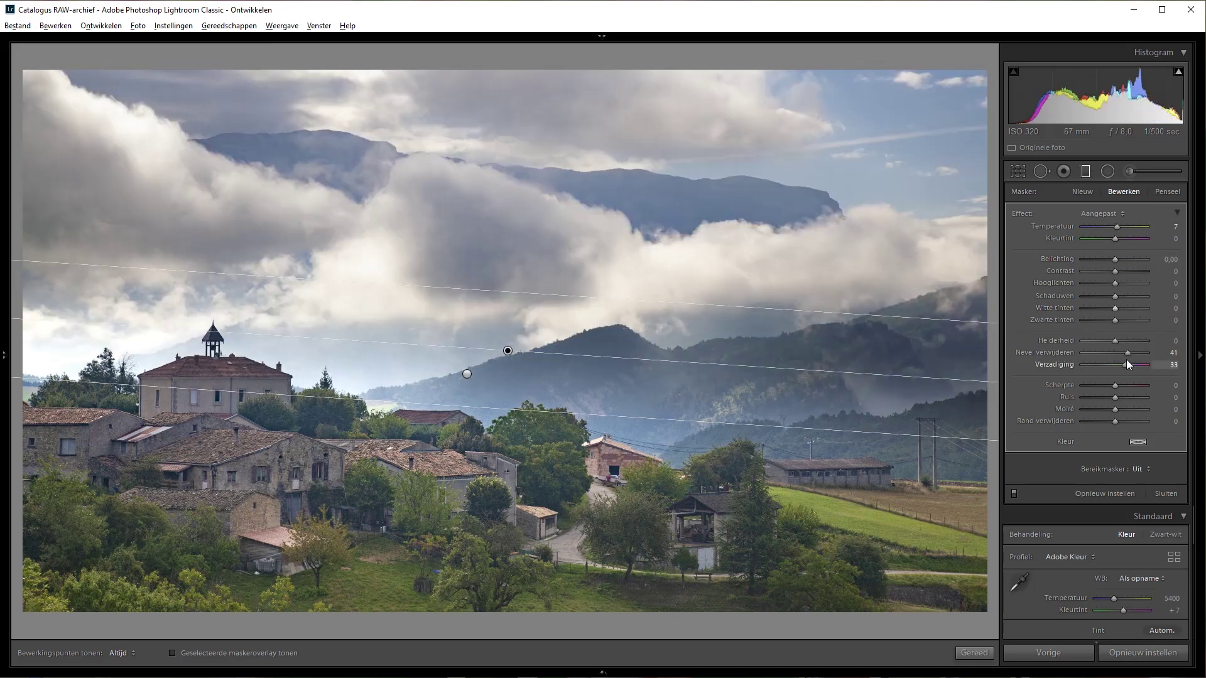
pyautogui.doubleClick(1126, 353)
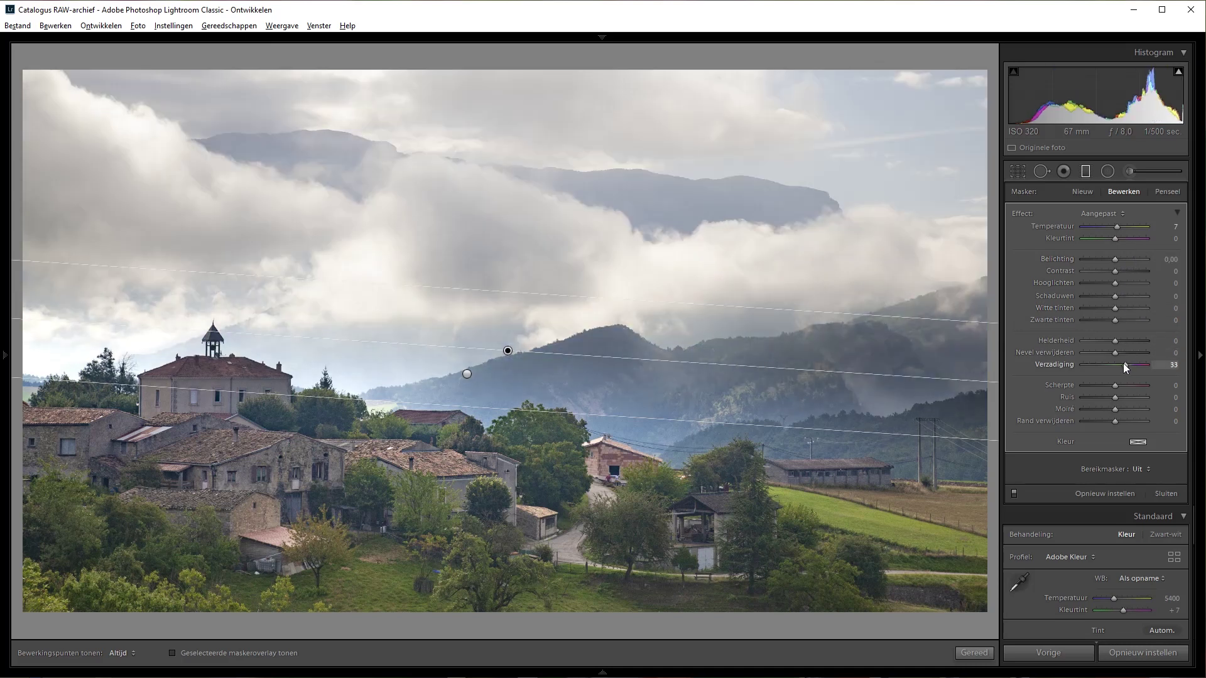
pyautogui.doubleClick(1117, 228)
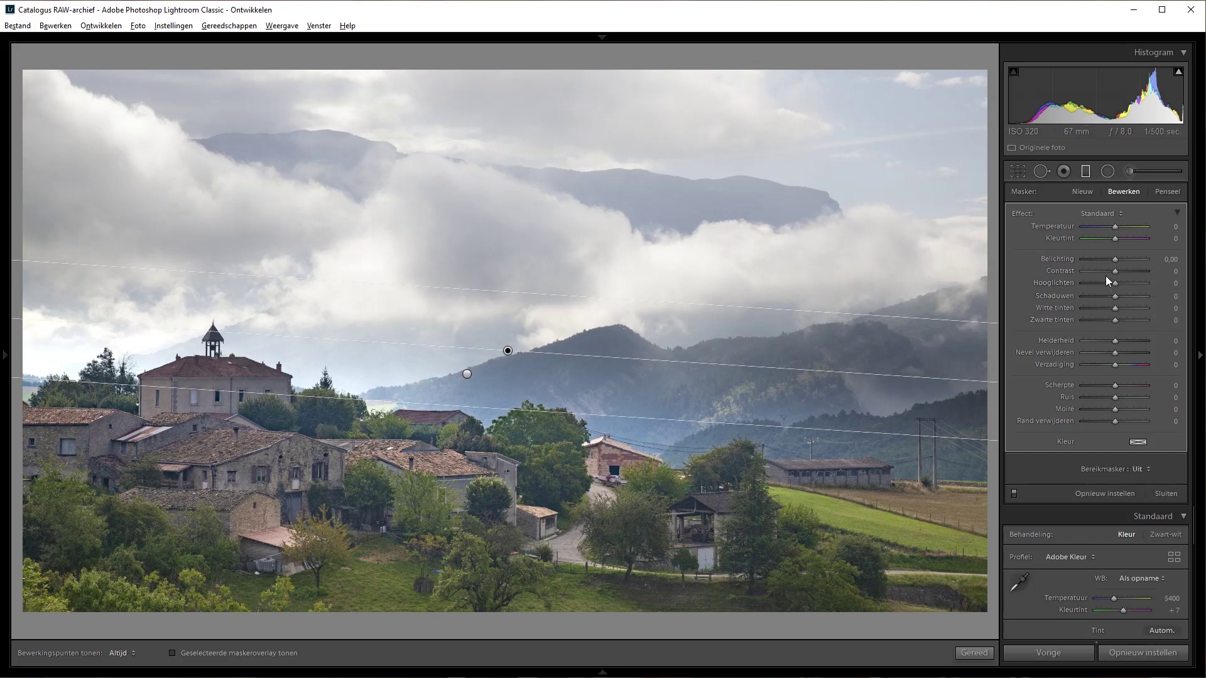
# Set the sky filter to highlights −35, dehaze 27, exposure 0,44, temperature −25, and nudge it lower
pyautogui.moveTo(1114, 283); pyautogui.dragTo(1098, 284)
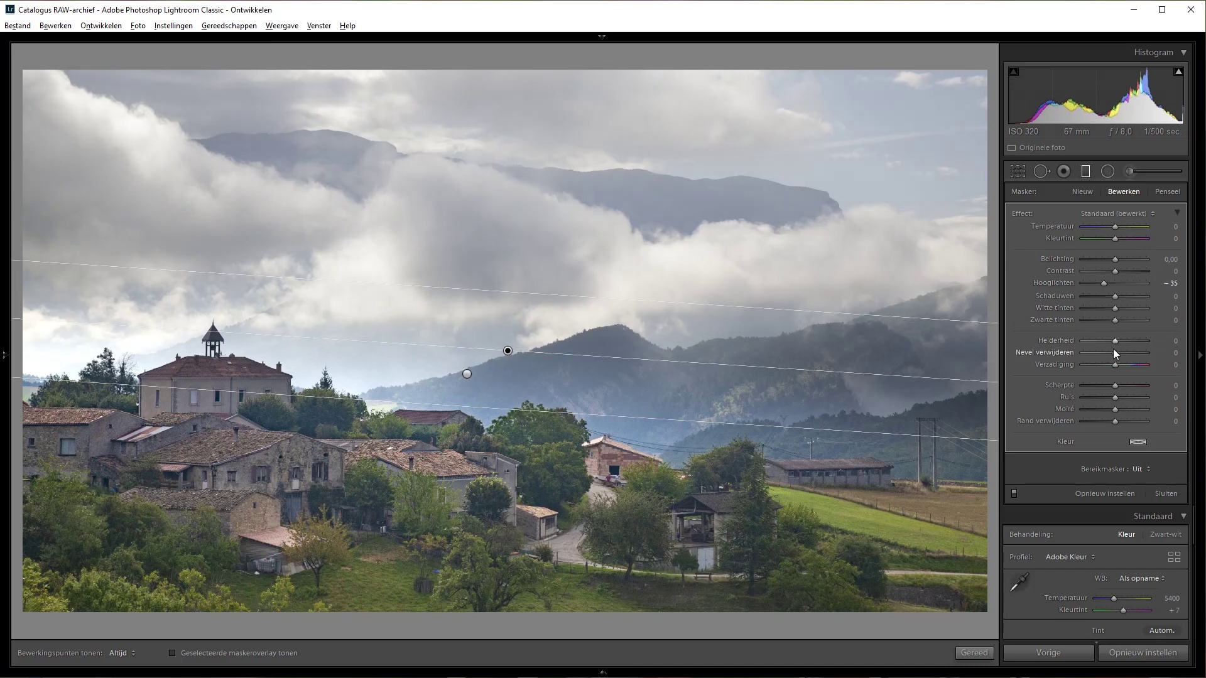
pyautogui.moveTo(1115, 352); pyautogui.dragTo(1123, 352)
pyautogui.moveTo(1114, 262); pyautogui.dragTo(1119, 264)
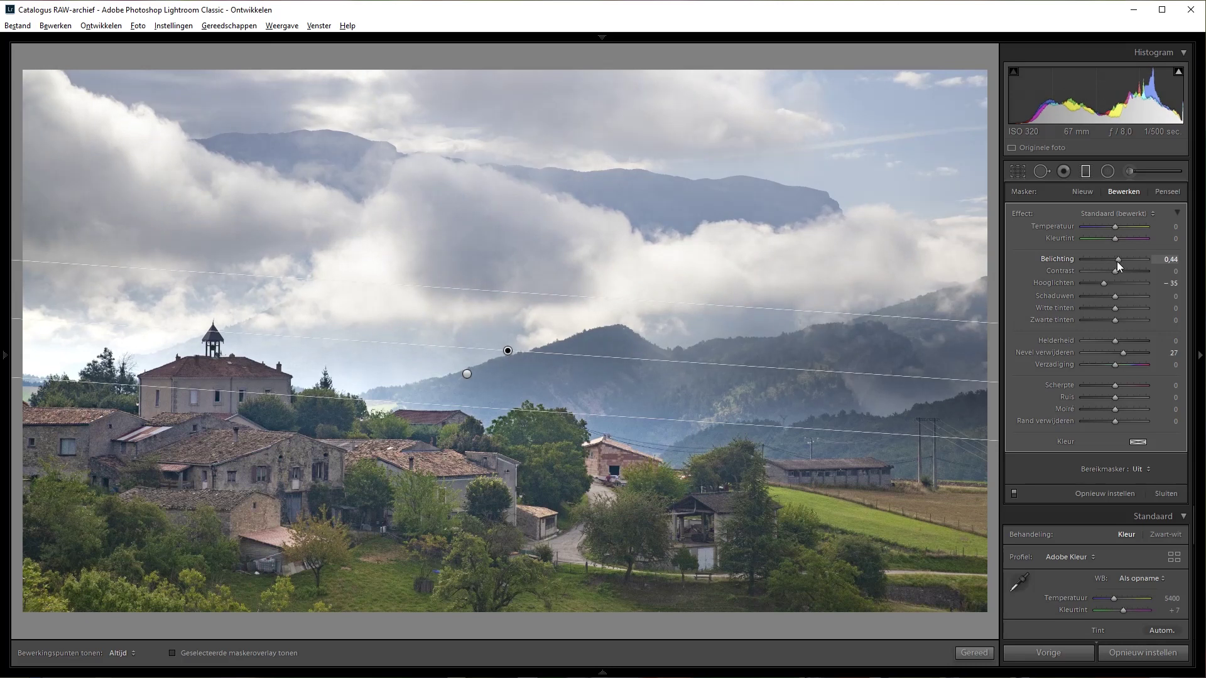
pyautogui.moveTo(506, 351); pyautogui.dragTo(506, 356)
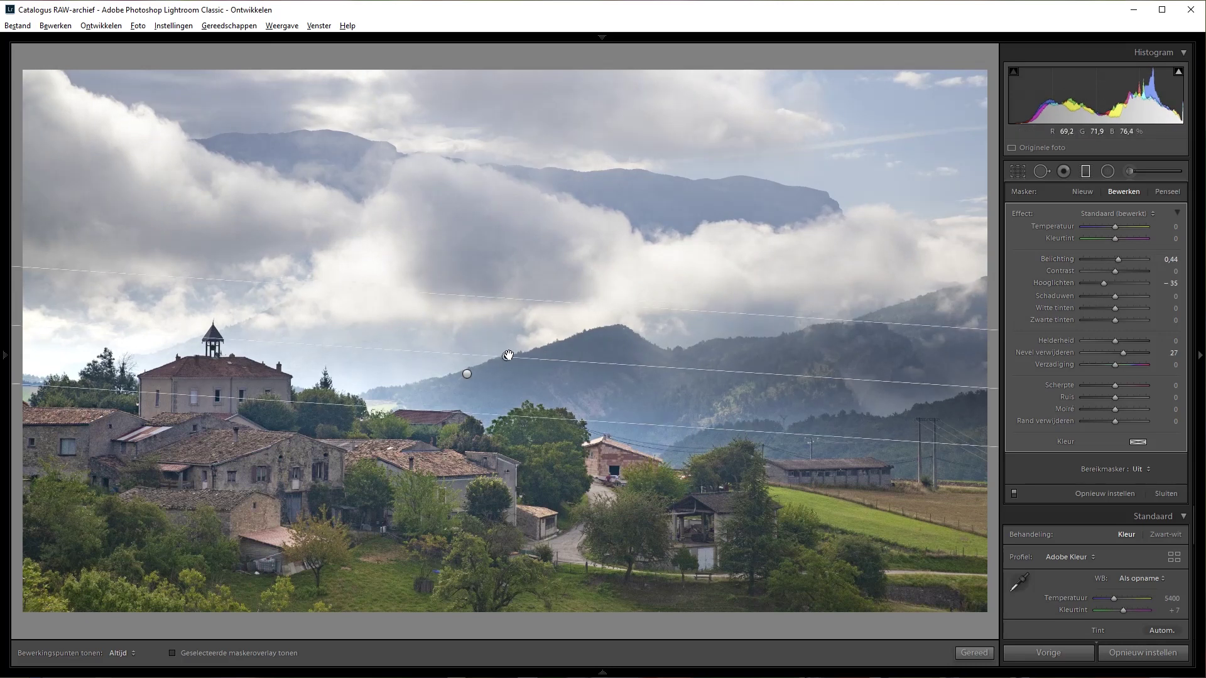
pyautogui.moveTo(1111, 227); pyautogui.dragTo(1103, 226)
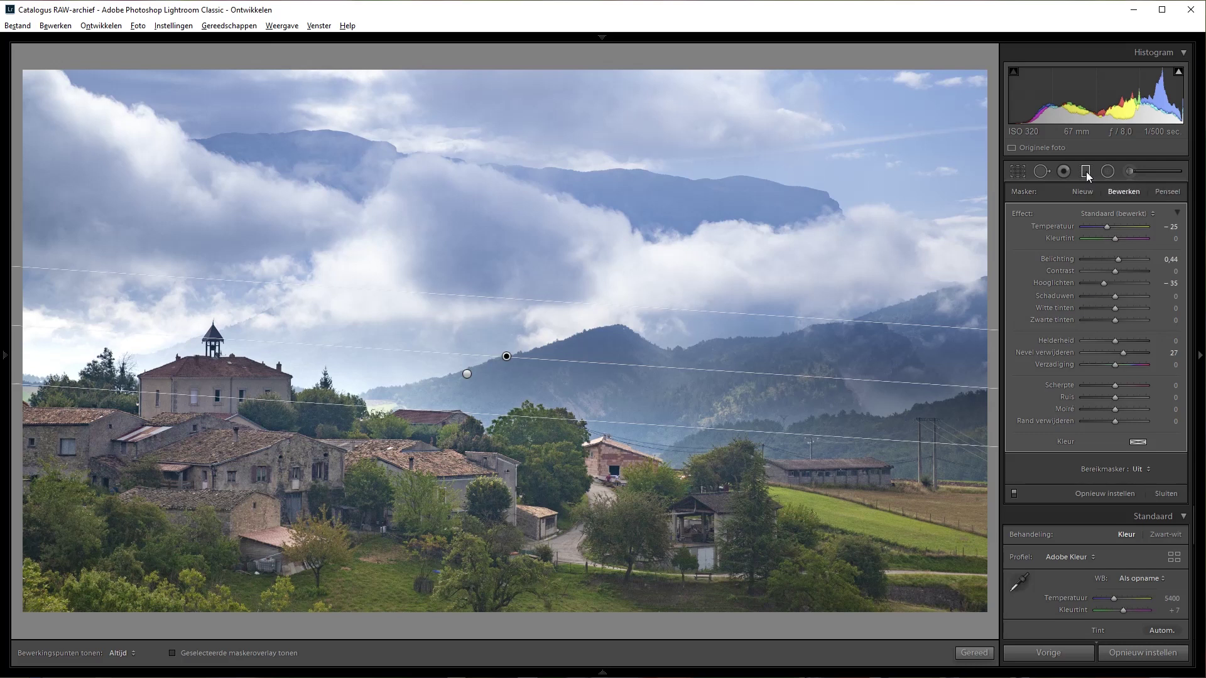
# Finish the graduated filters and compare the before and after versions of the photo
pyautogui.click(1088, 172)
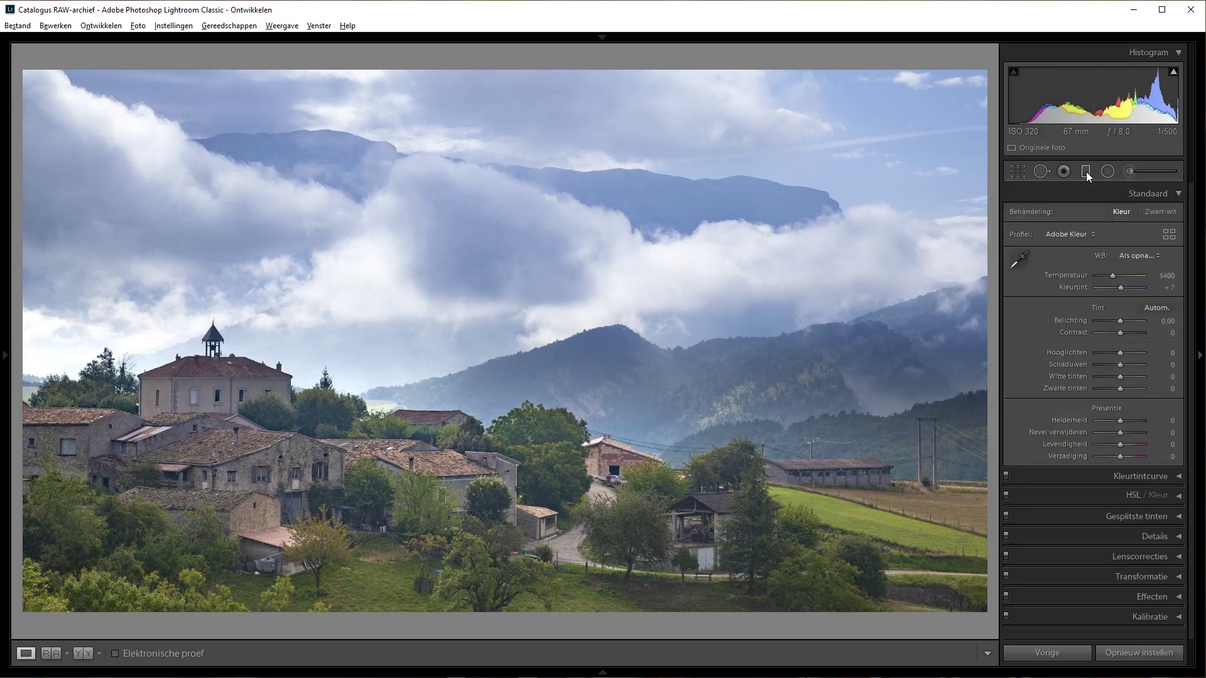
pyautogui.press('\\')
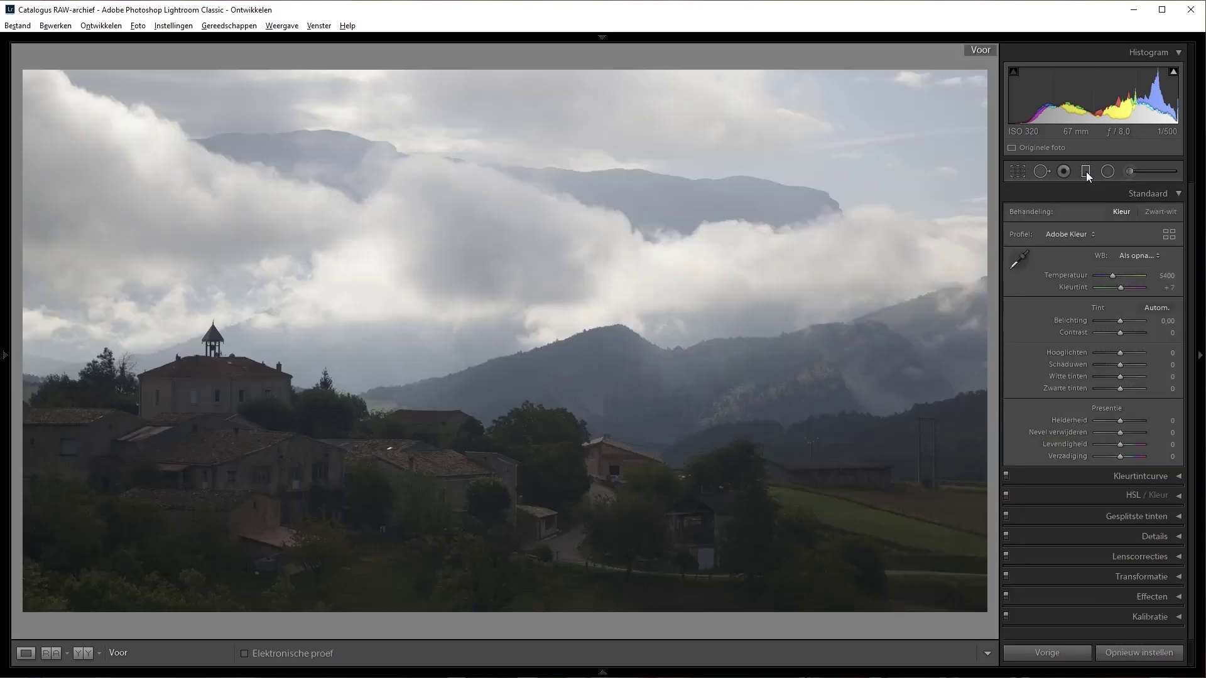
pyautogui.press('\\')
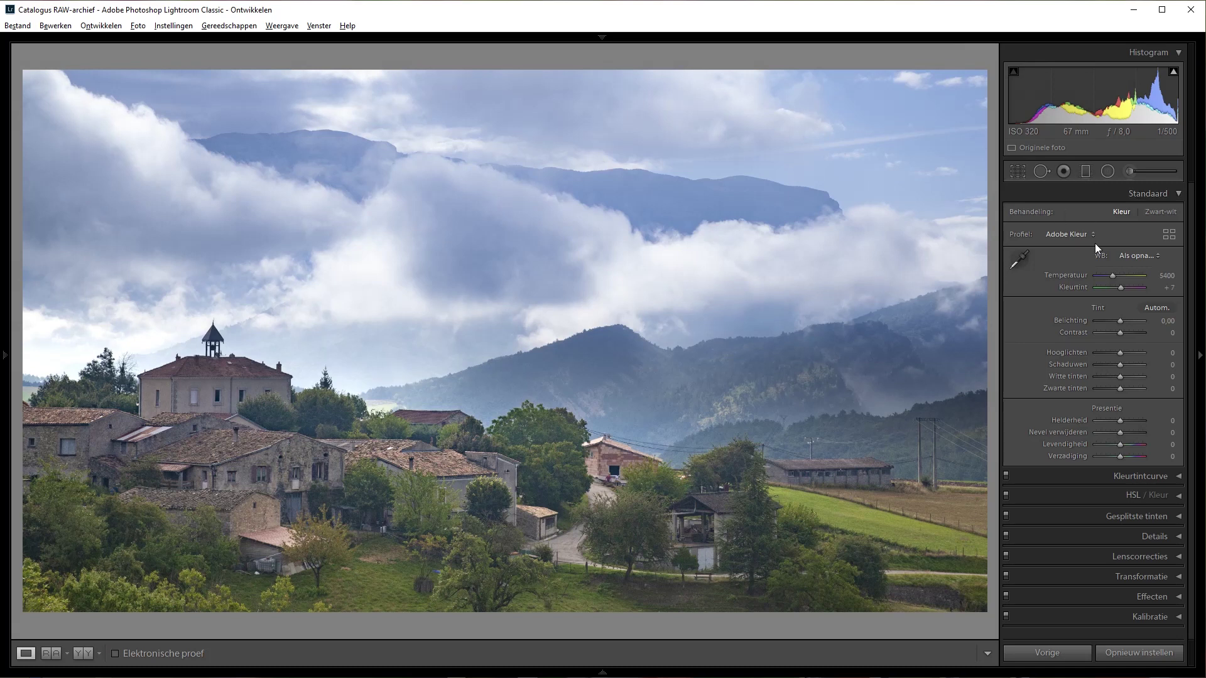
# Raise the whole photo's Whites to +39, then undo the trial exposure, clarity and dehaze changes
pyautogui.moveTo(1120, 378); pyautogui.dragTo(1129, 377)
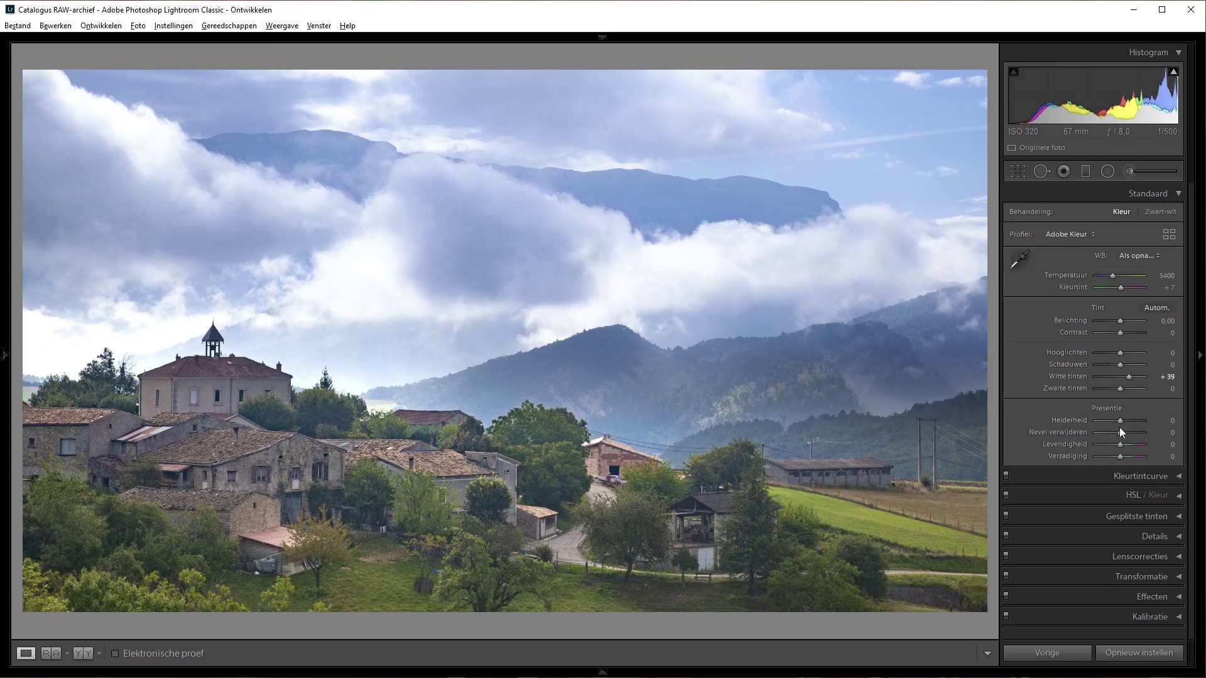
pyautogui.moveTo(1121, 431); pyautogui.dragTo(1131, 418)
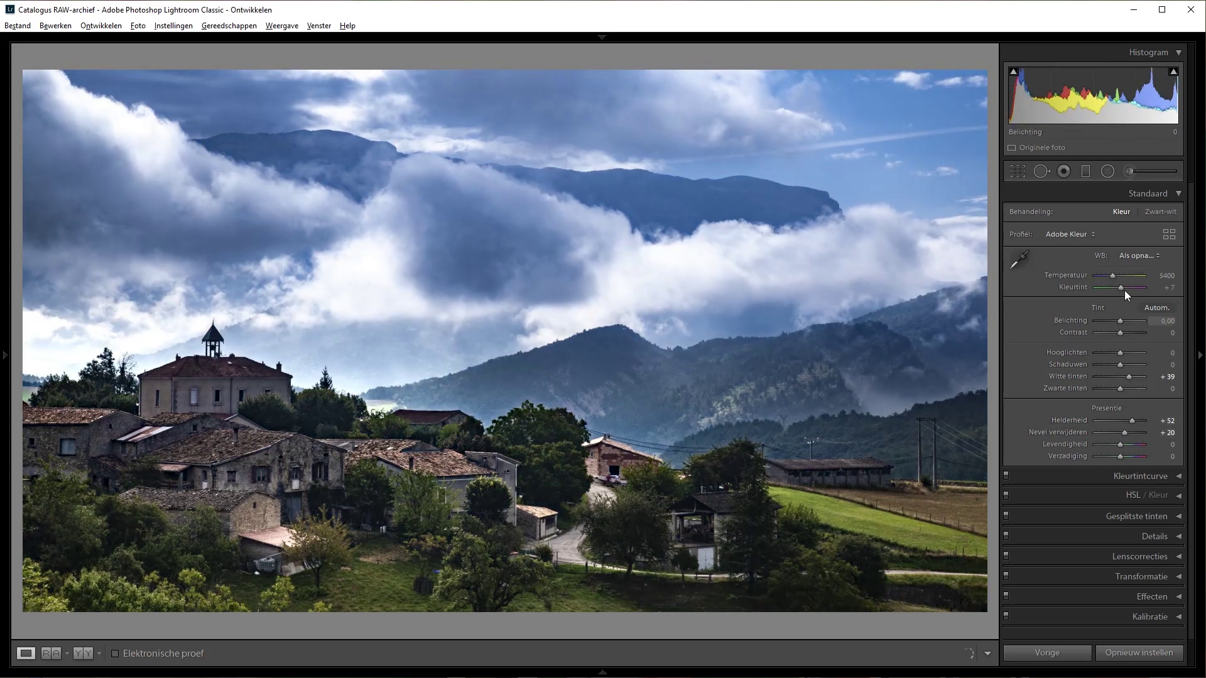
pyautogui.moveTo(1122, 322); pyautogui.dragTo(1125, 320)
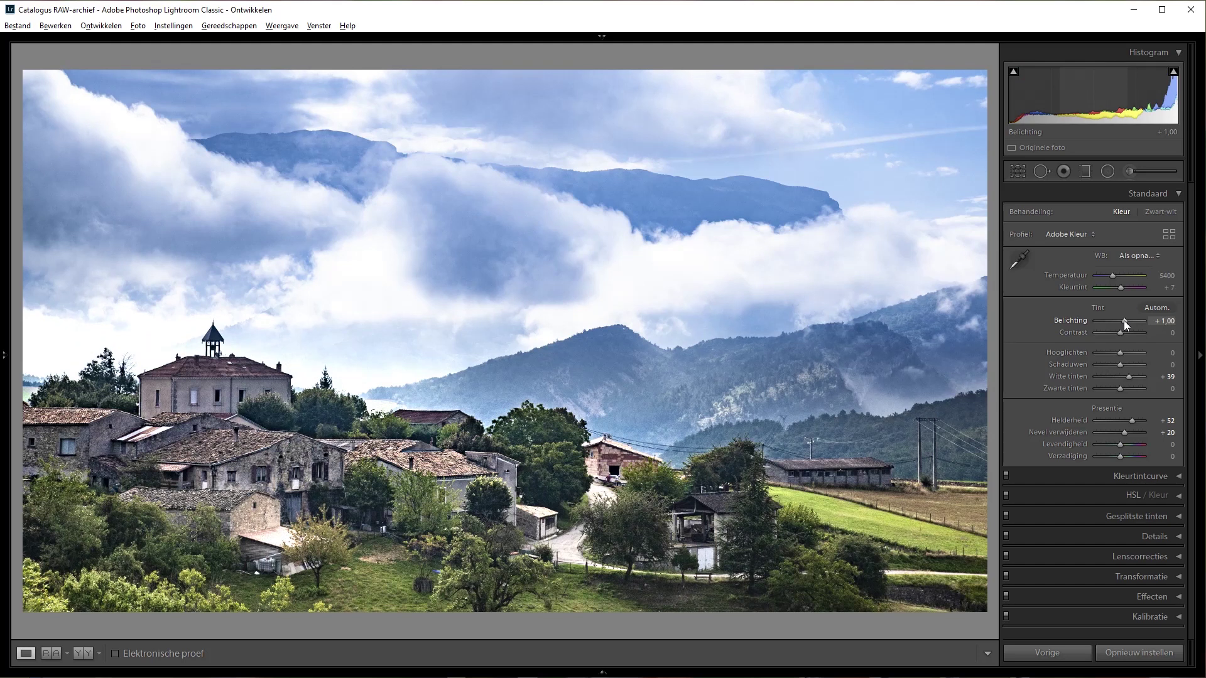
pyautogui.hotkey('ctrl', 'z')
pyautogui.hotkey('ctrl', 'z')
pyautogui.hotkey('ctrl', 'z')
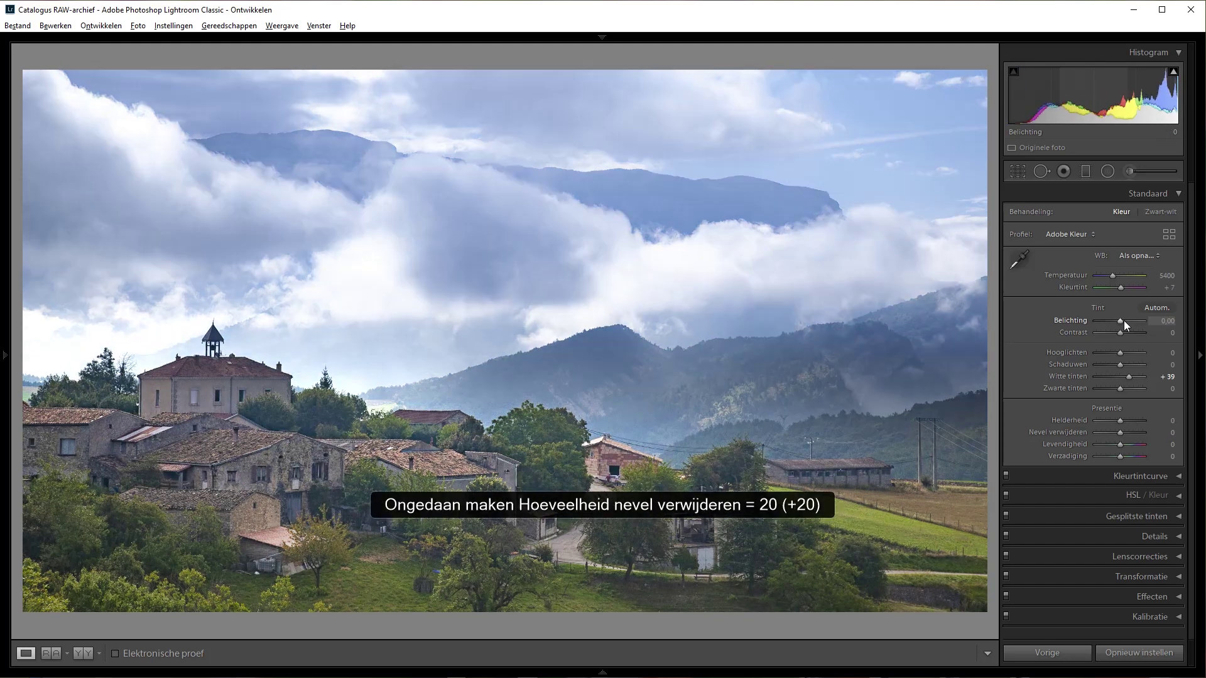